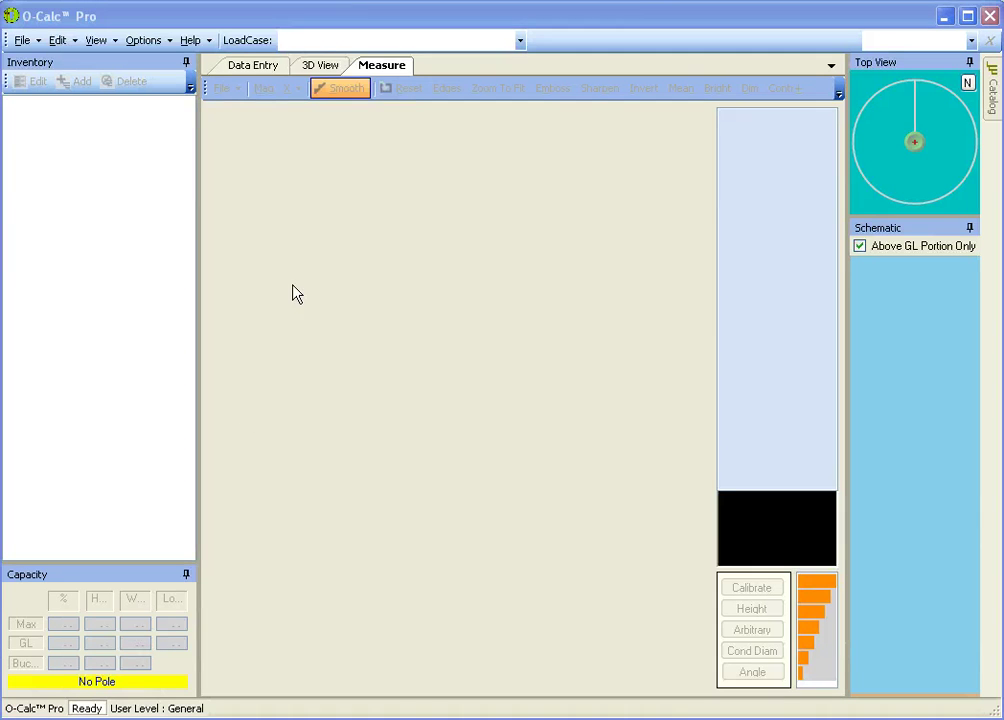
Step: Switch to the 3D View to show the empty model scene with its compass
click(330, 65)
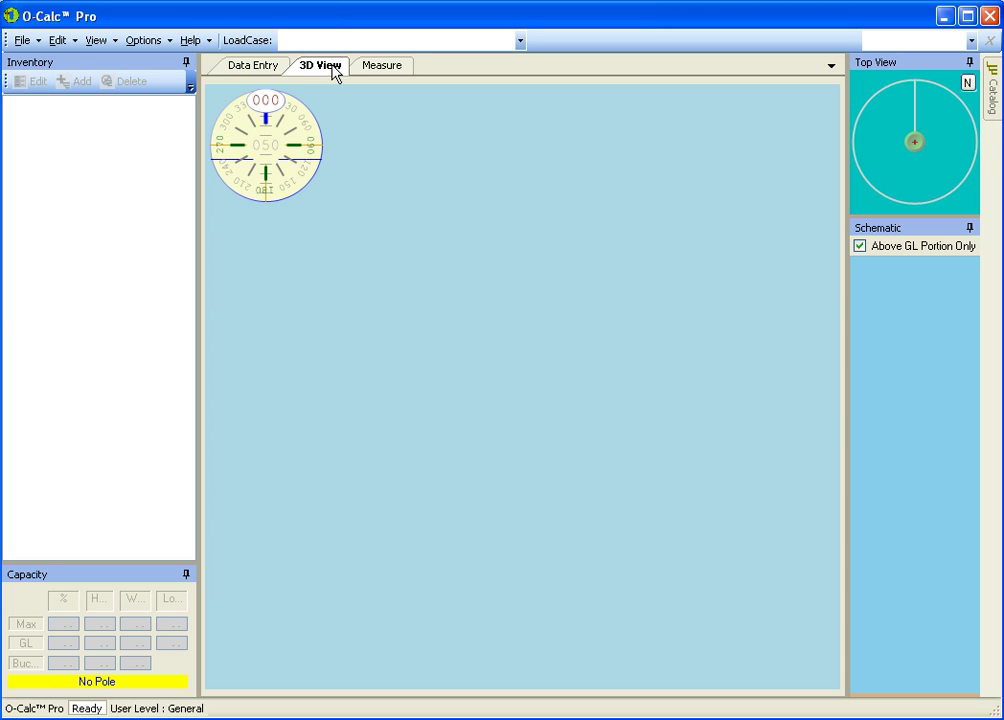
Step: Create a new 45-ft class 4 Southern Pine pole using NESC Standard
click(18, 40)
click(48, 63)
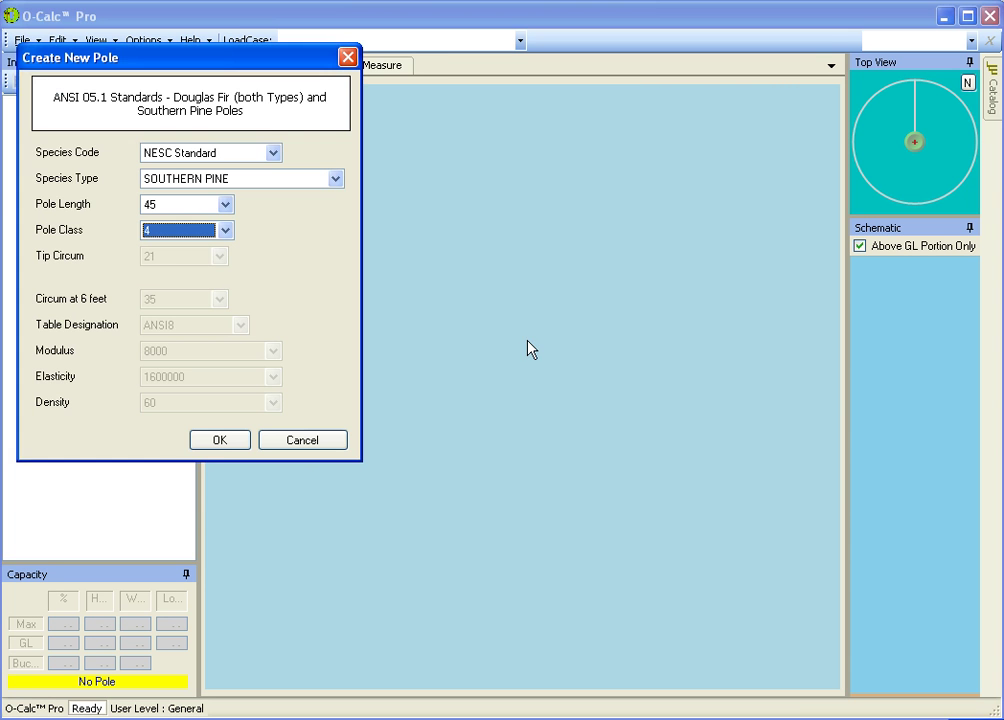
click(221, 441)
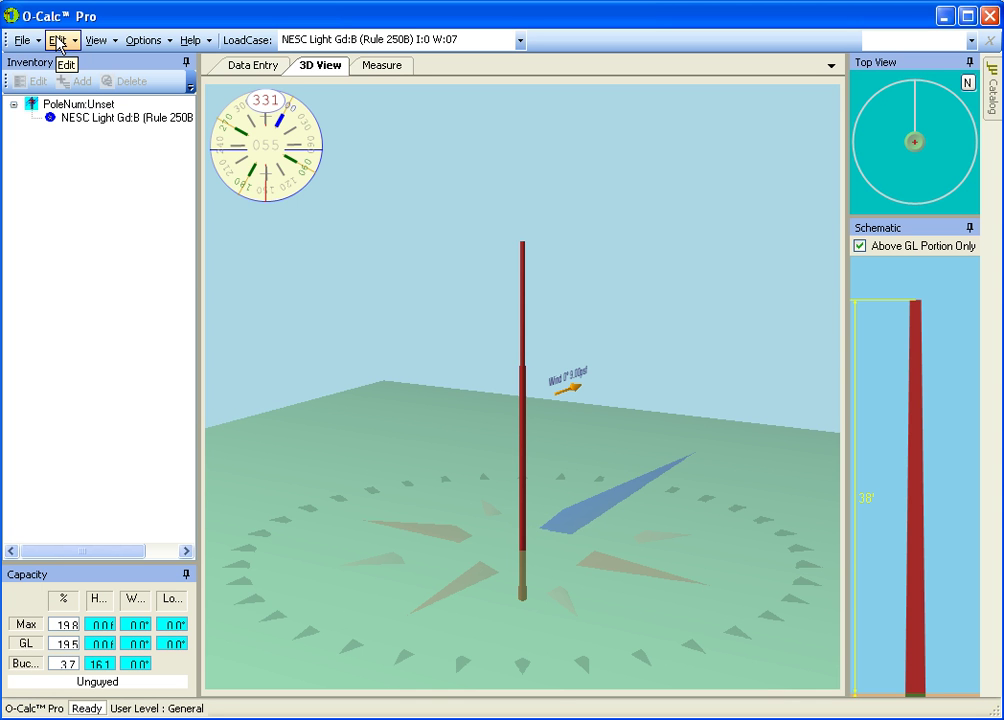
Step: Assign photo IMGP0074.JPG to the pole, preview it in Measure, then return to 3D View
click(60, 44)
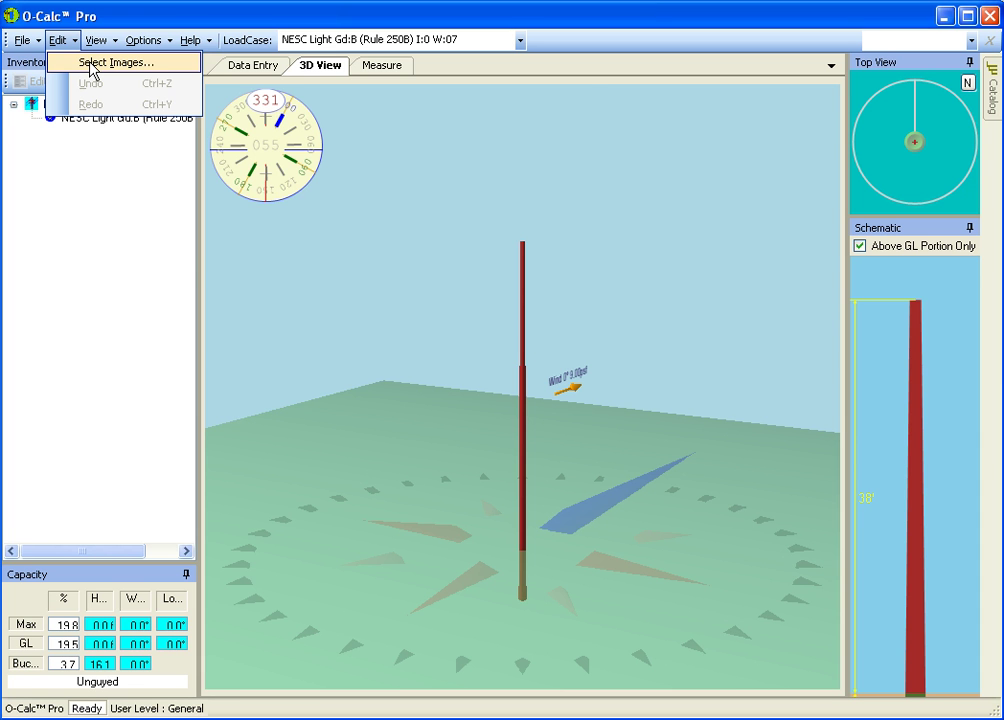
click(91, 66)
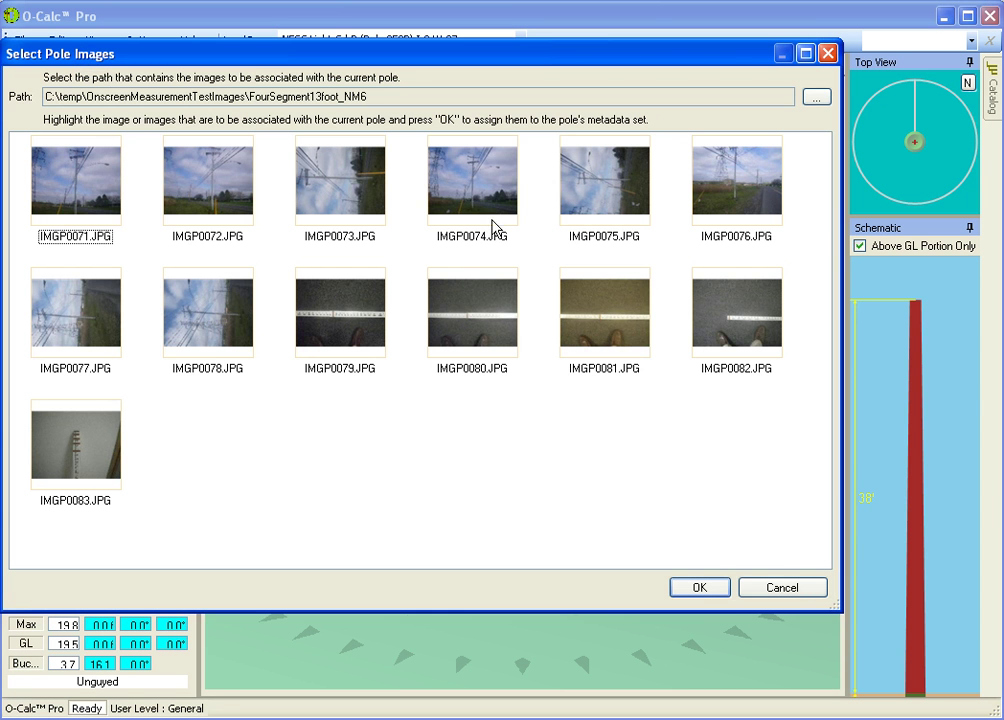
click(699, 590)
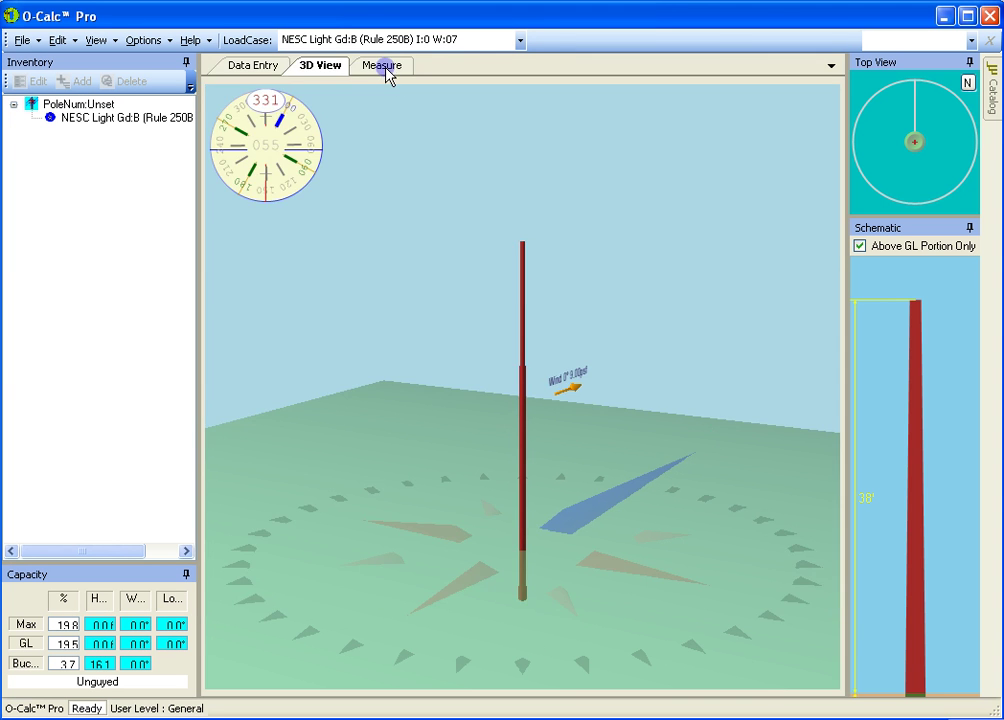
click(386, 70)
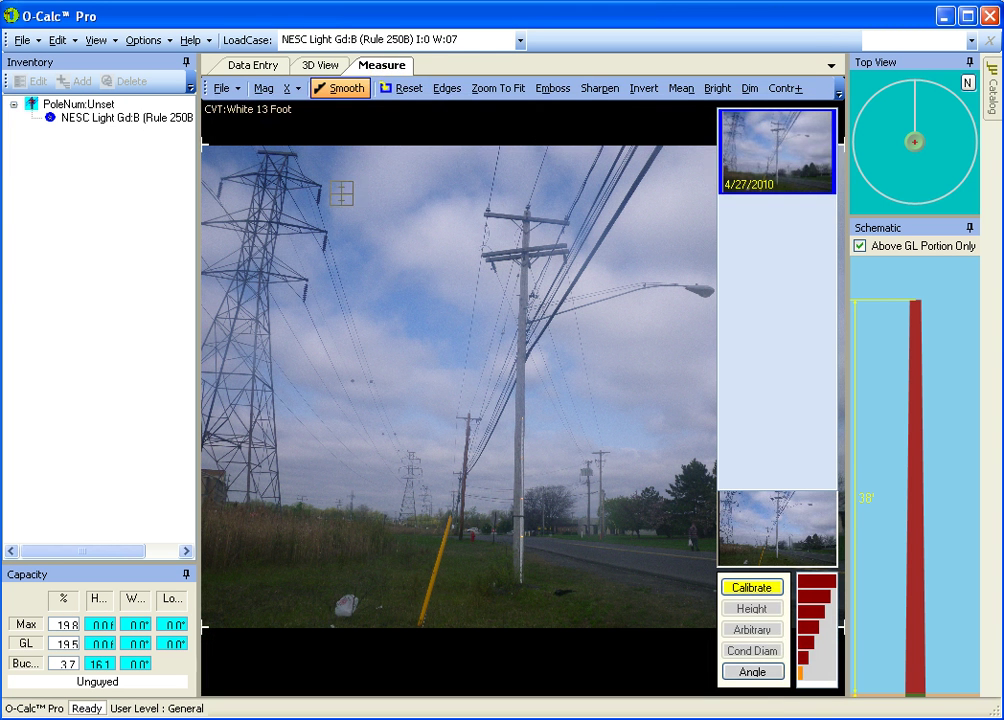
click(302, 65)
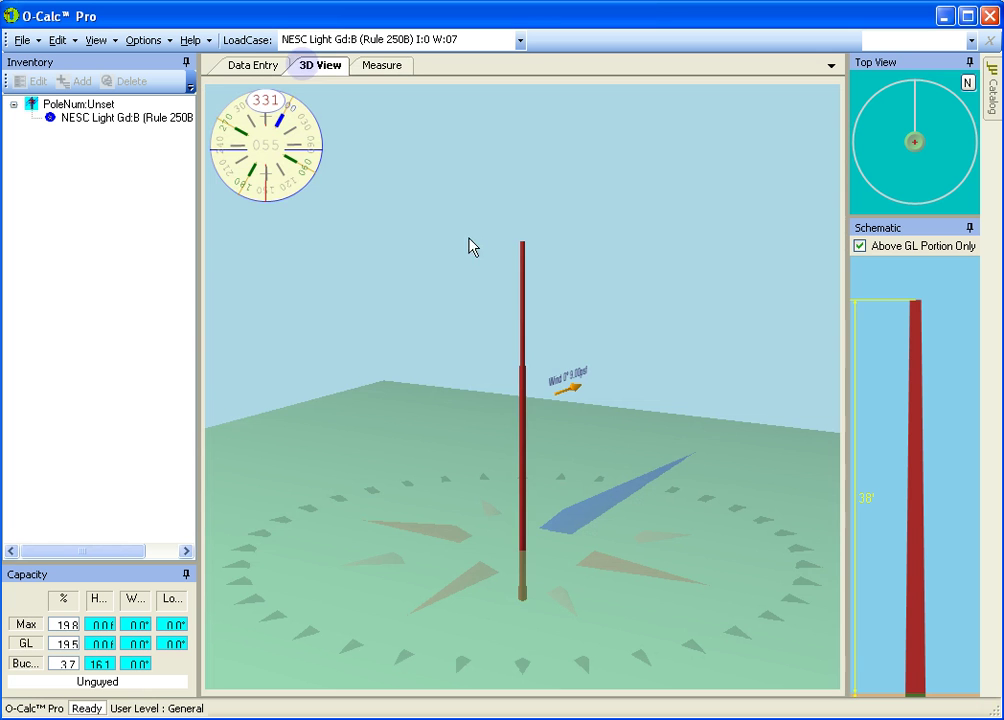
Step: Apply the 'Build' named view workspace layout
click(908, 43)
text(Bui)
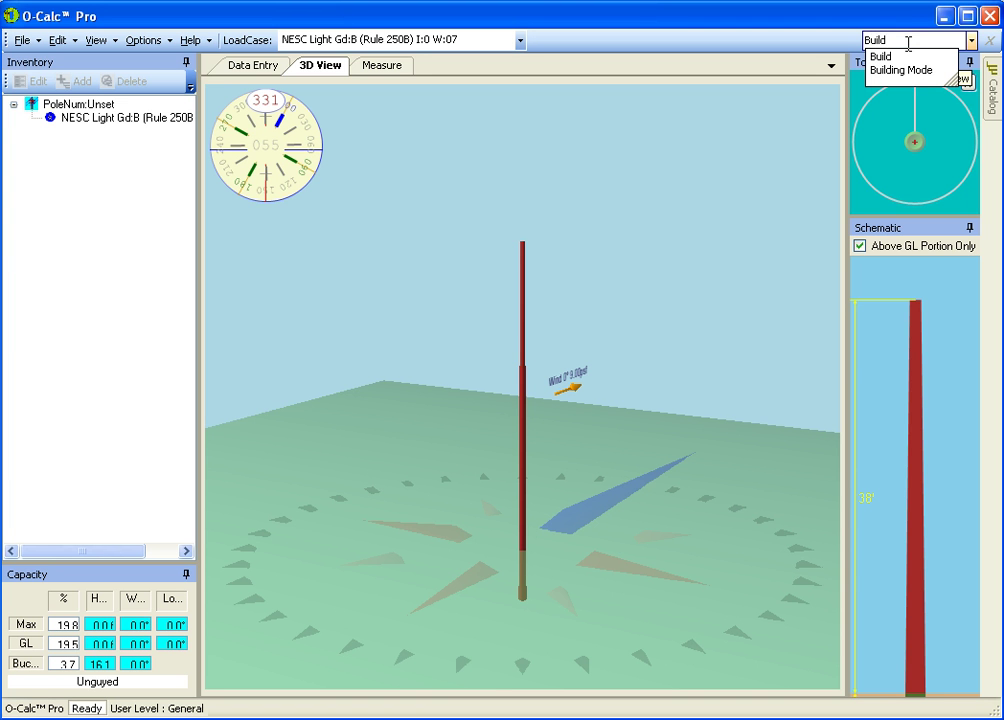
text(ld)
click(879, 56)
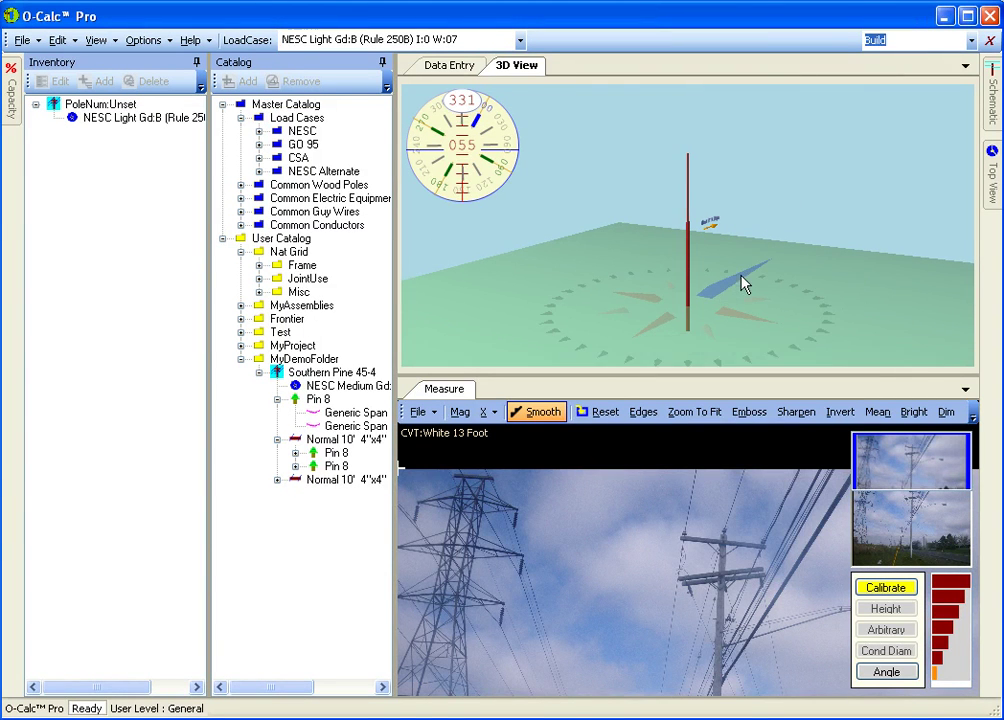
Step: Zoom and pan the Measure photo to frame the 13-foot rod and upper pole
scroll(677, 557, down, 5)
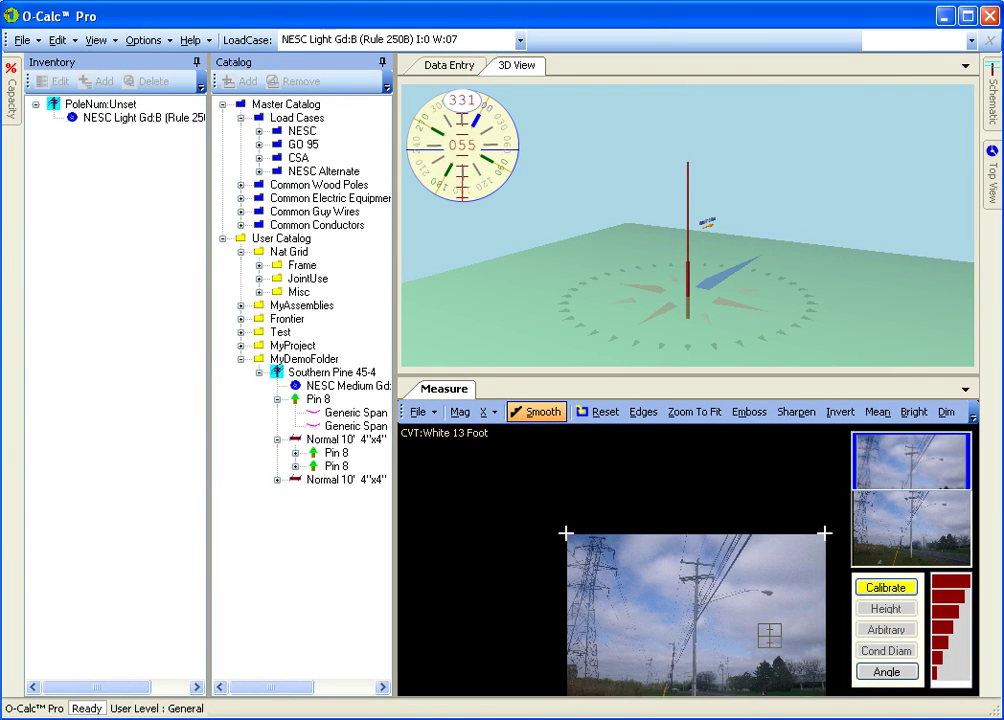
scroll(733, 578, up, 2)
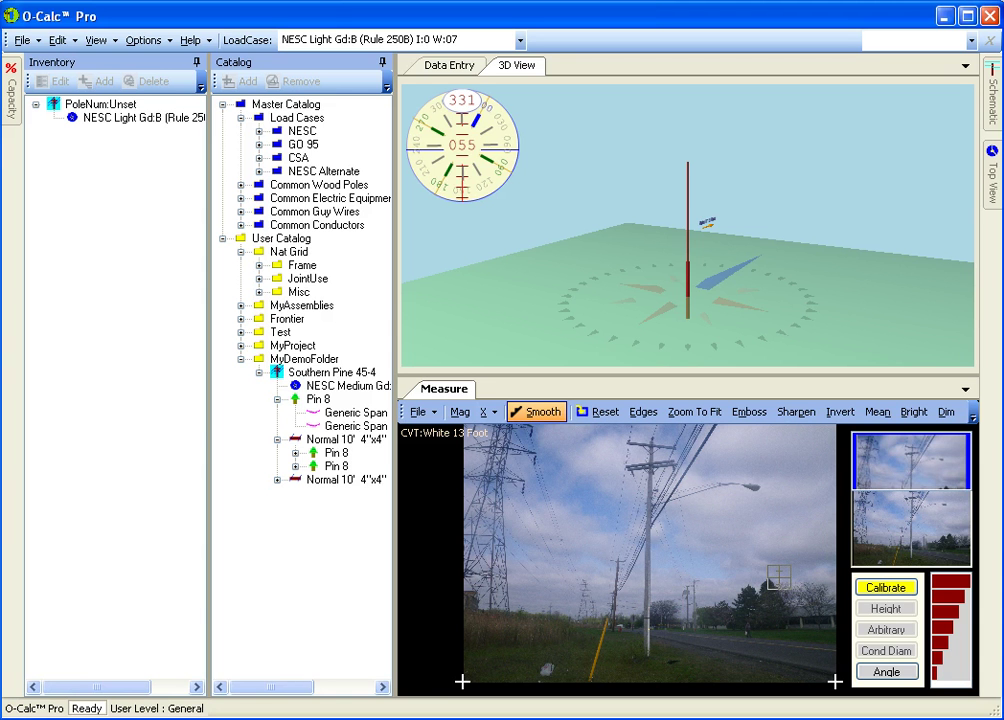
scroll(650, 648, up, 3)
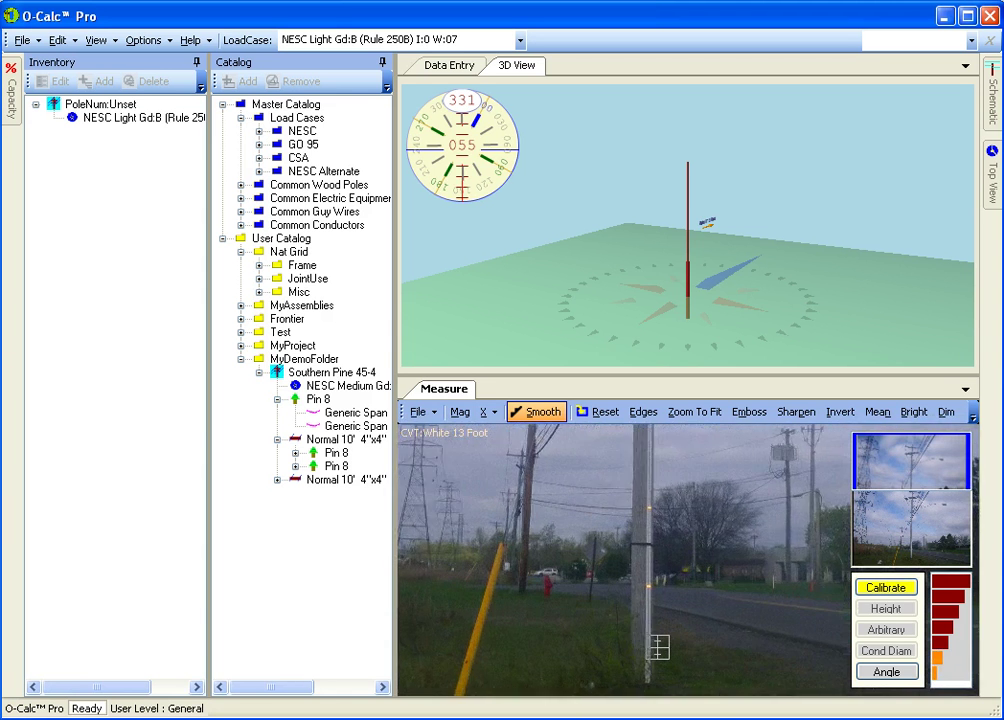
scroll(658, 648, up, 2)
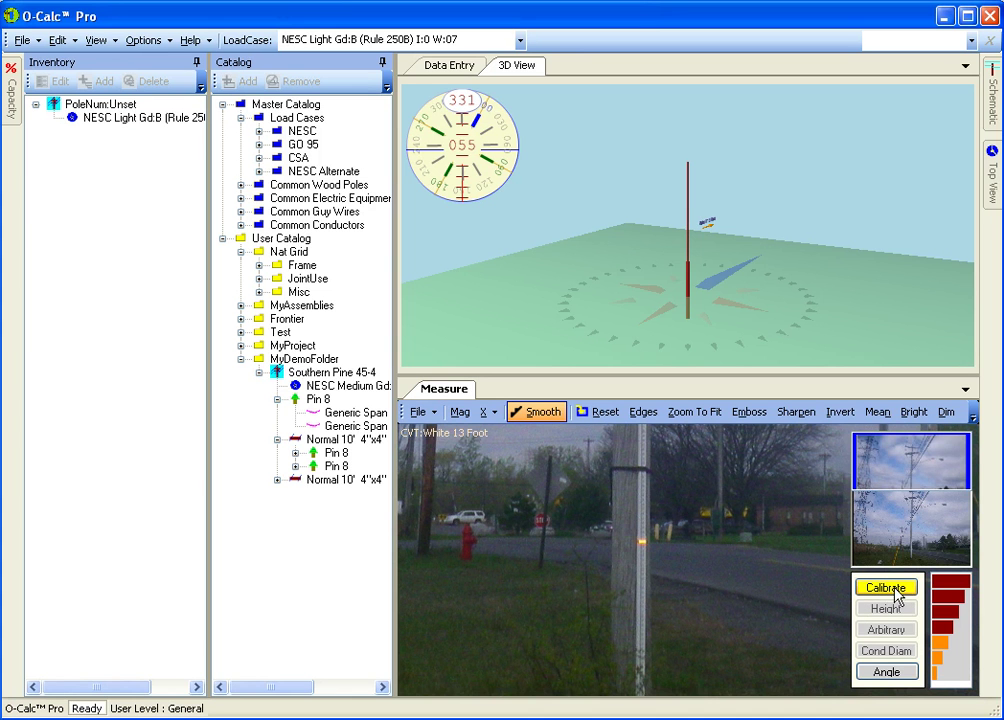
drag(668, 569, 721, 631)
scroll(721, 631, up, 2)
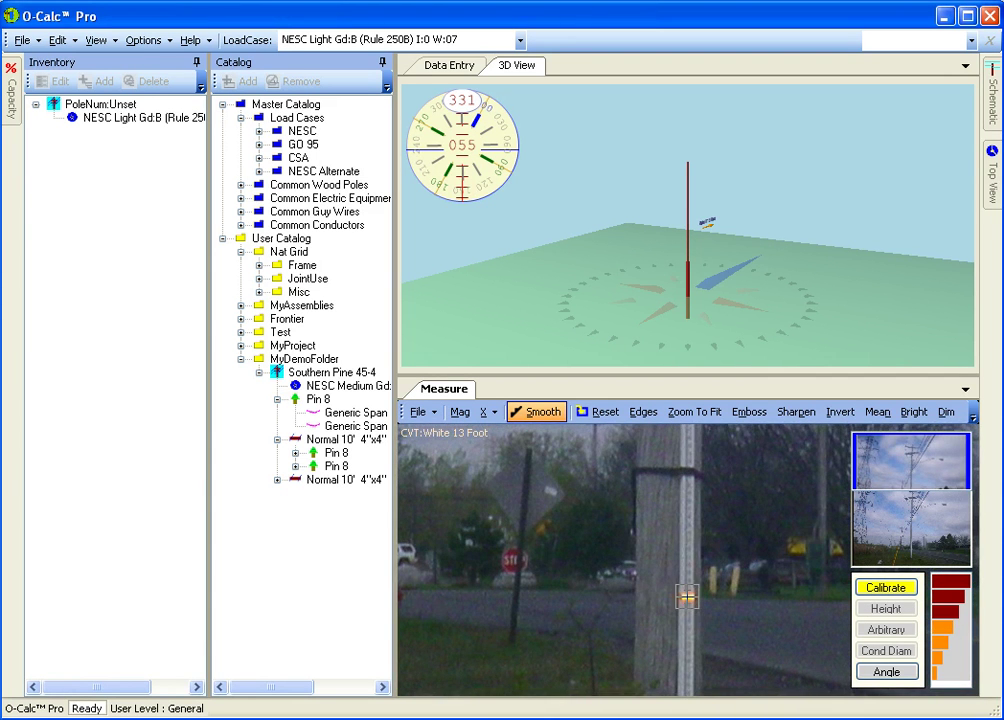
drag(757, 491, 688, 512)
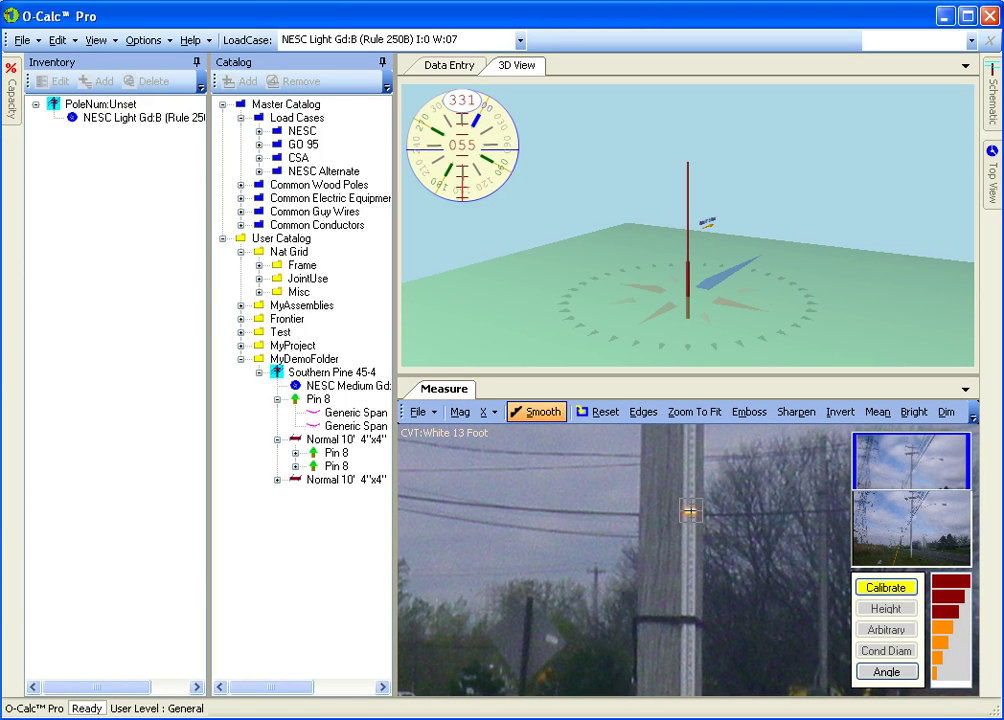
drag(690, 511, 745, 600)
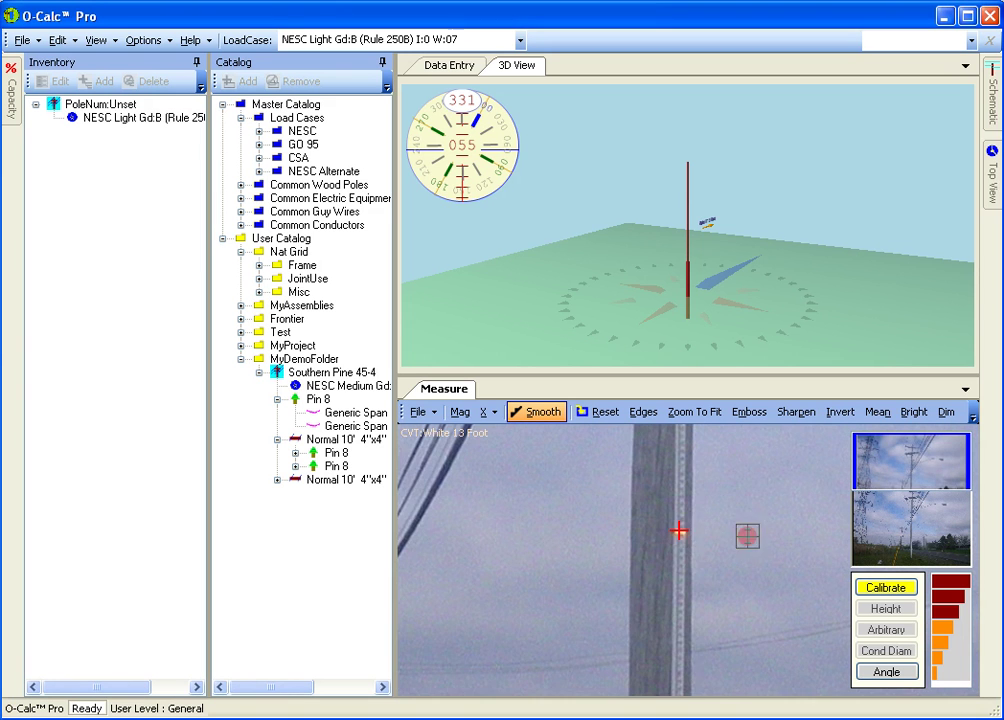
drag(784, 531, 666, 560)
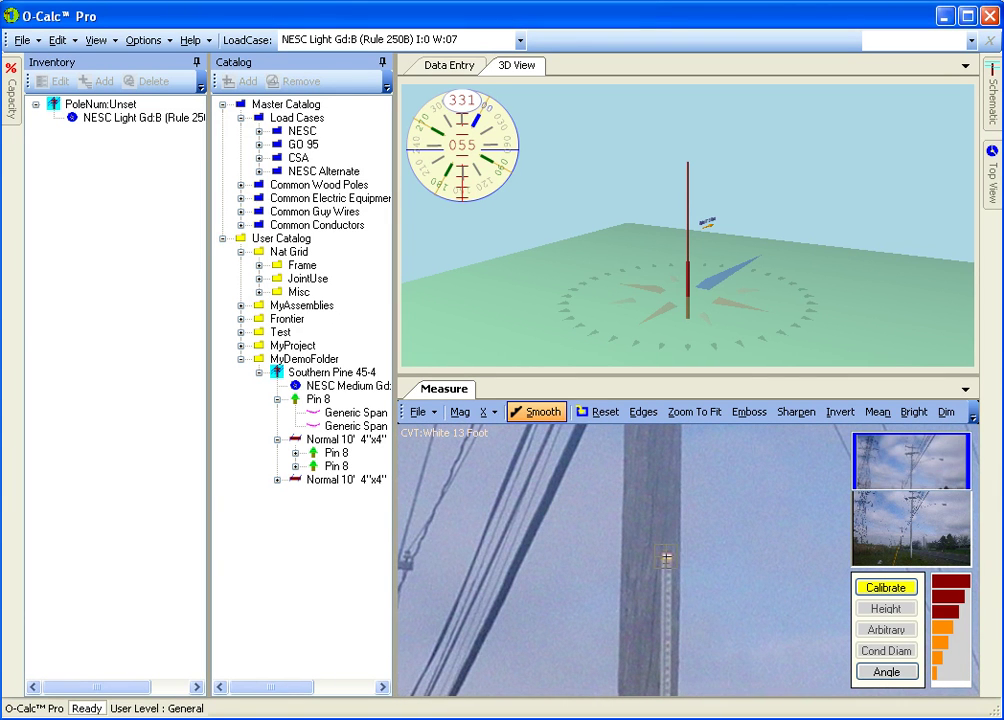
Step: Mark the point on the measuring rod and finish calibrating the photo
click(666, 558)
click(886, 608)
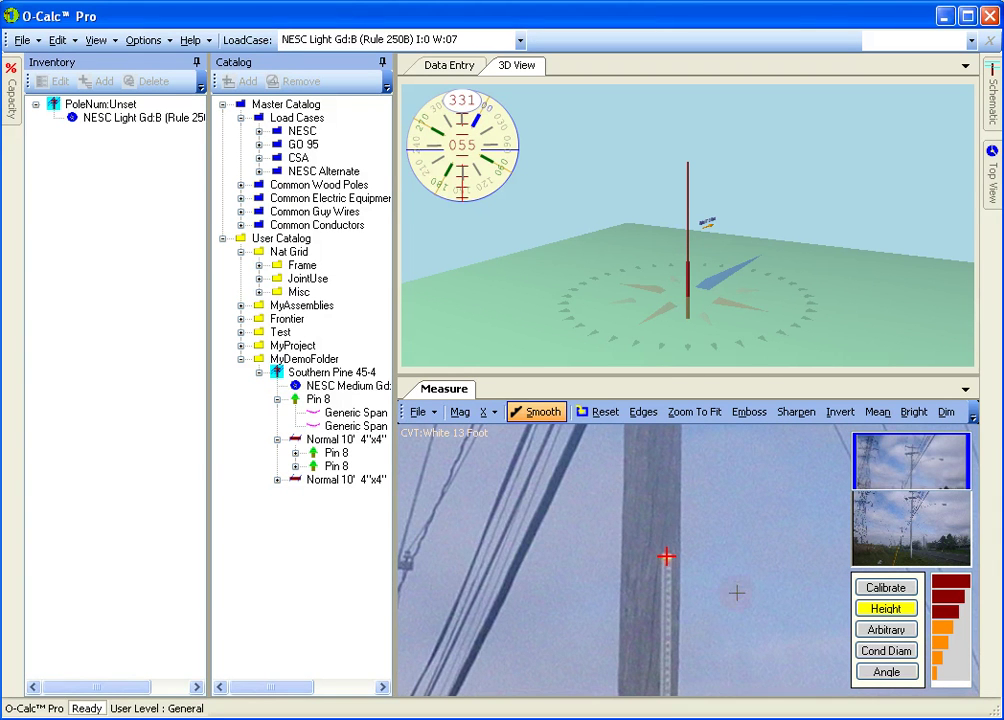
scroll(737, 593, down, 3)
scroll(737, 593, up, 3)
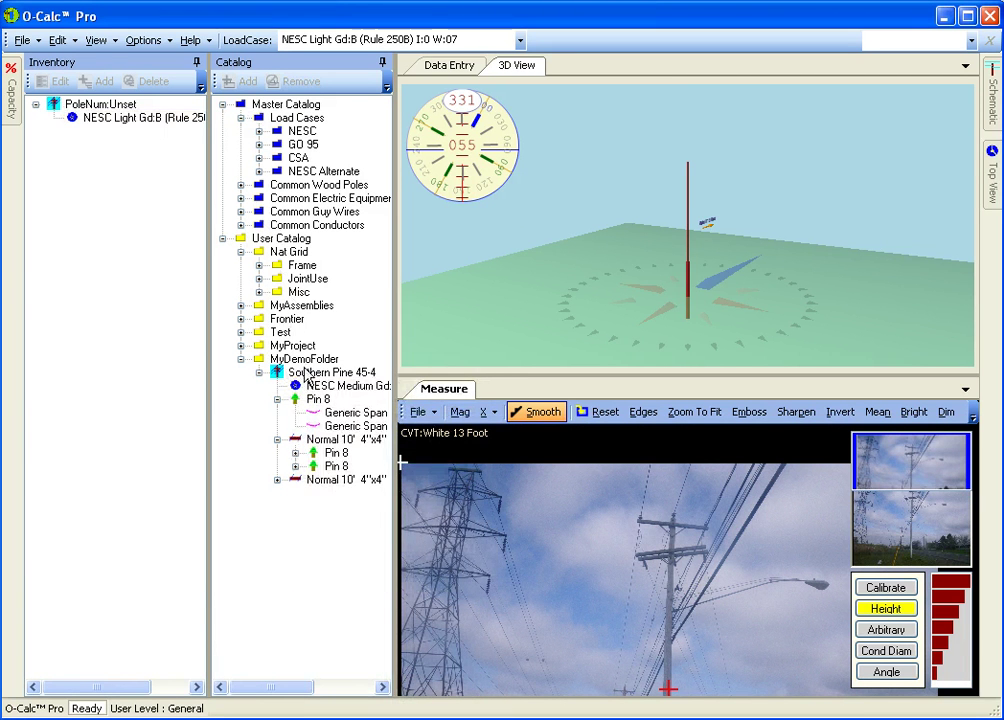
Step: Attach the Nat Grid Frame assembly to PoleNum and orbit the 3D view to inspect it
mouse_move(316, 418)
mouse_move(297, 386)
drag(284, 270, 84, 110)
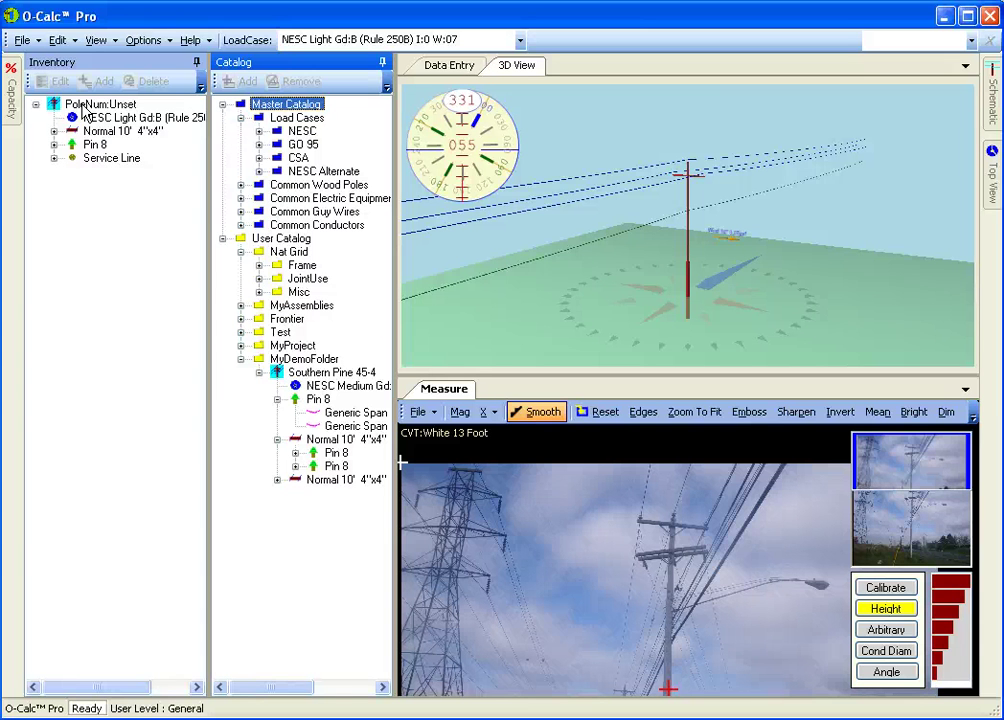
scroll(695, 207, right, 2)
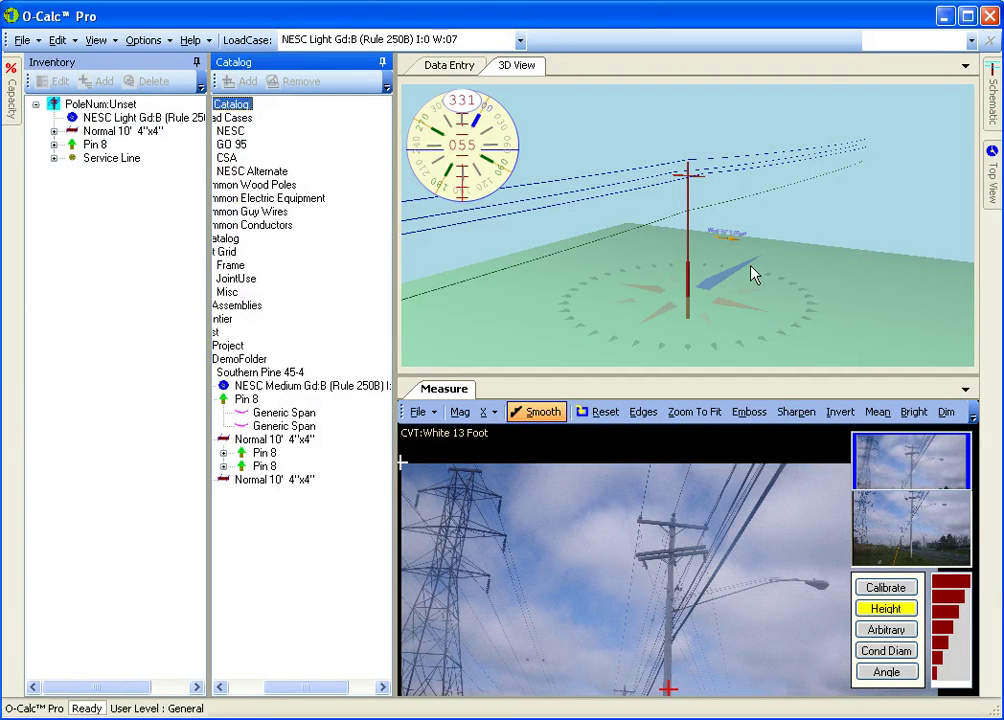
drag(782, 242, 705, 230)
click(680, 585)
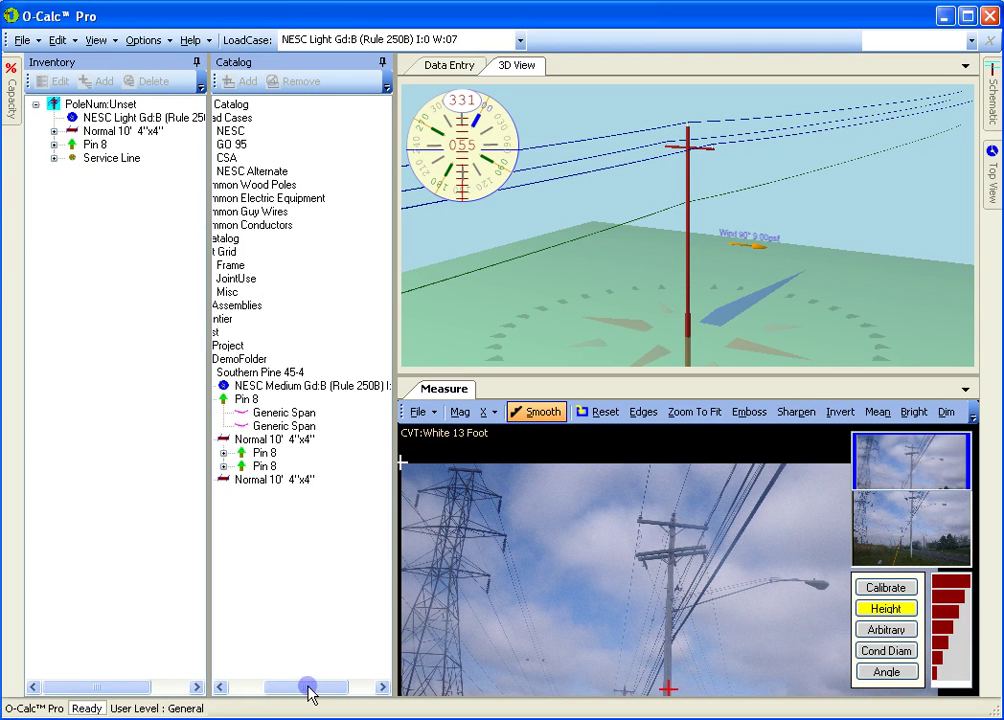
drag(309, 687, 231, 687)
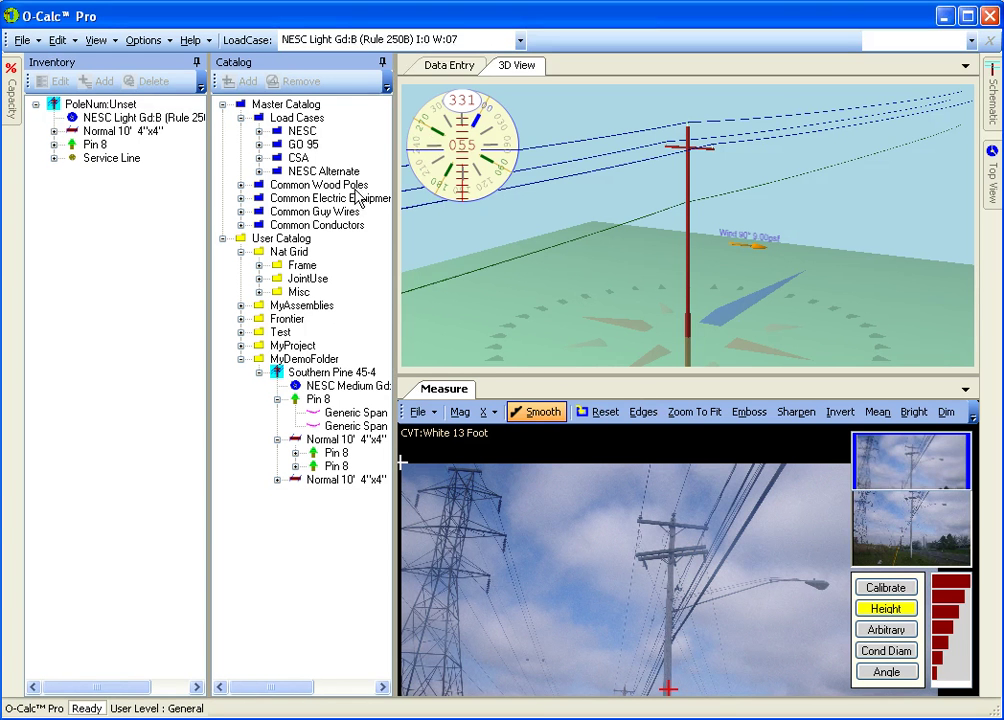
Step: Add the DeadEnd Arm from Nat Grid Misc to the pole and orbit to view its other side
click(259, 291)
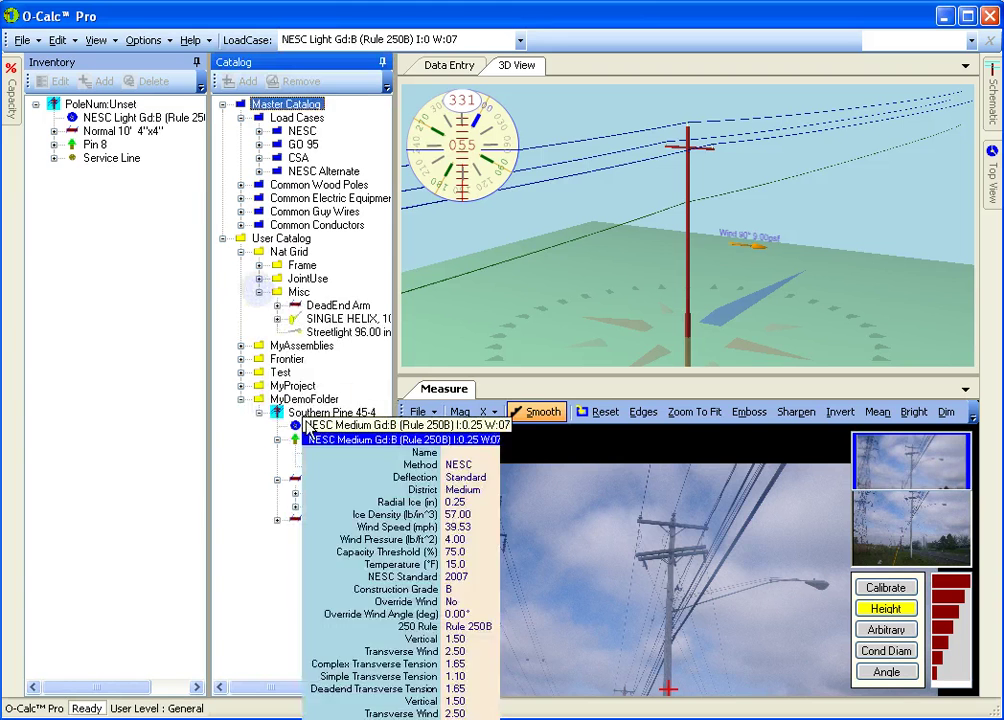
mouse_move(302, 311)
drag(302, 311, 76, 106)
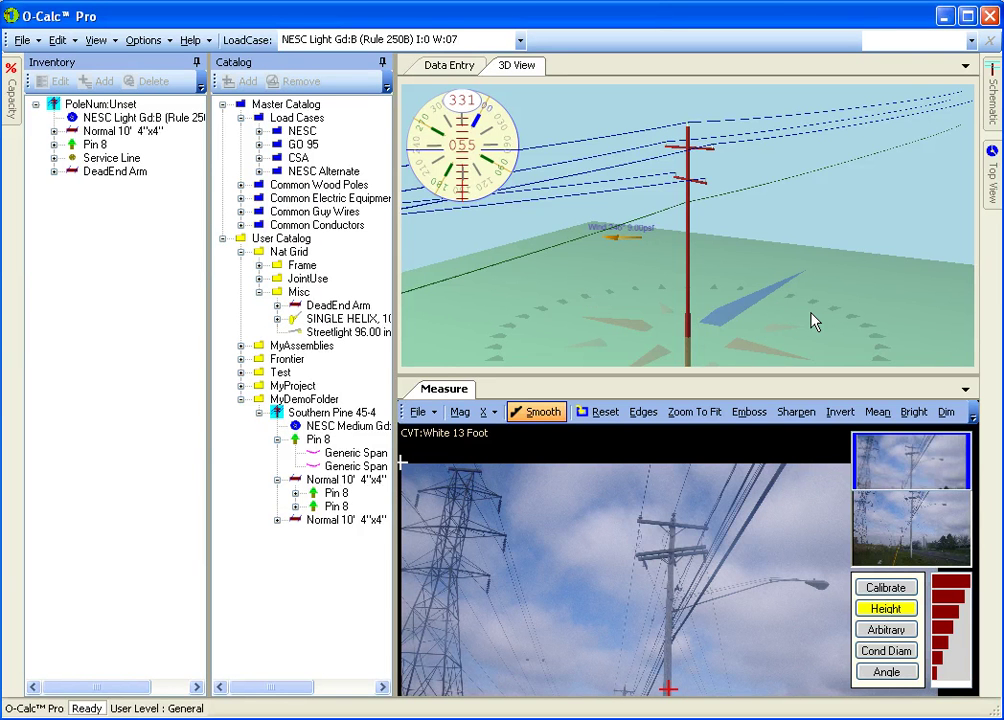
drag(812, 320, 506, 316)
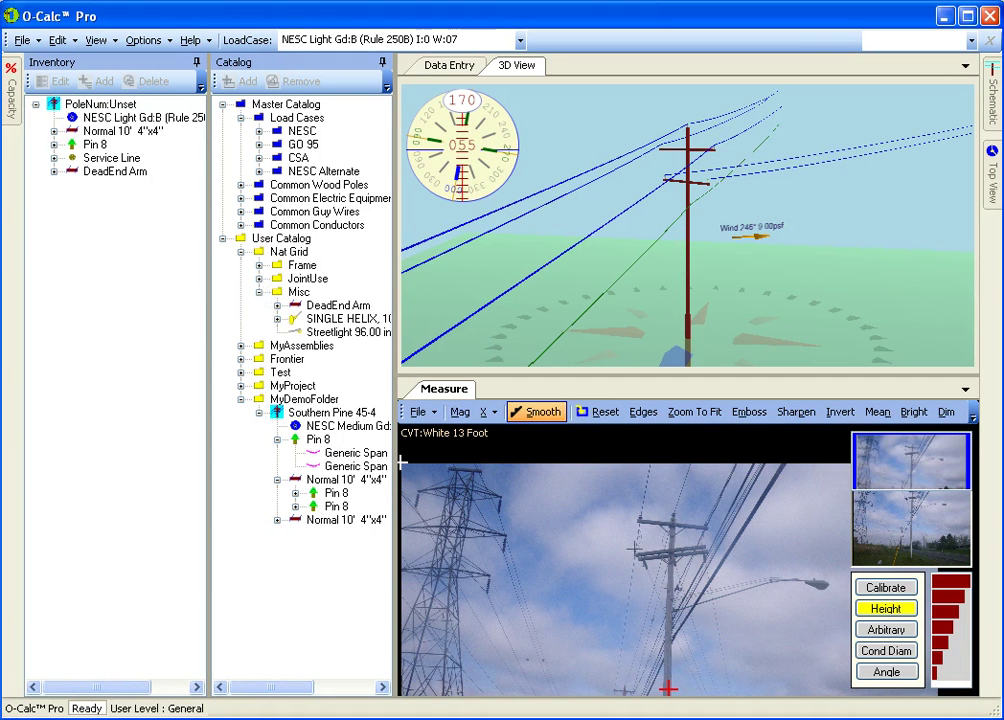
Step: From Nat Grid JointUse, attach Time Warner twice and AT&T Tel once to the pole
click(259, 278)
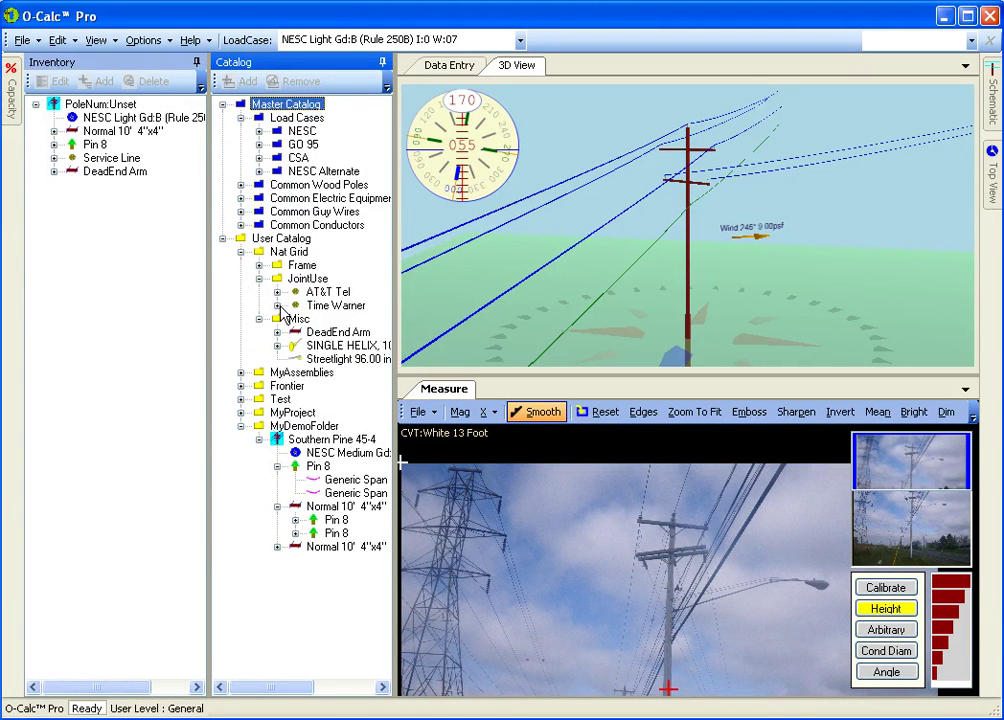
drag(282, 312, 692, 236)
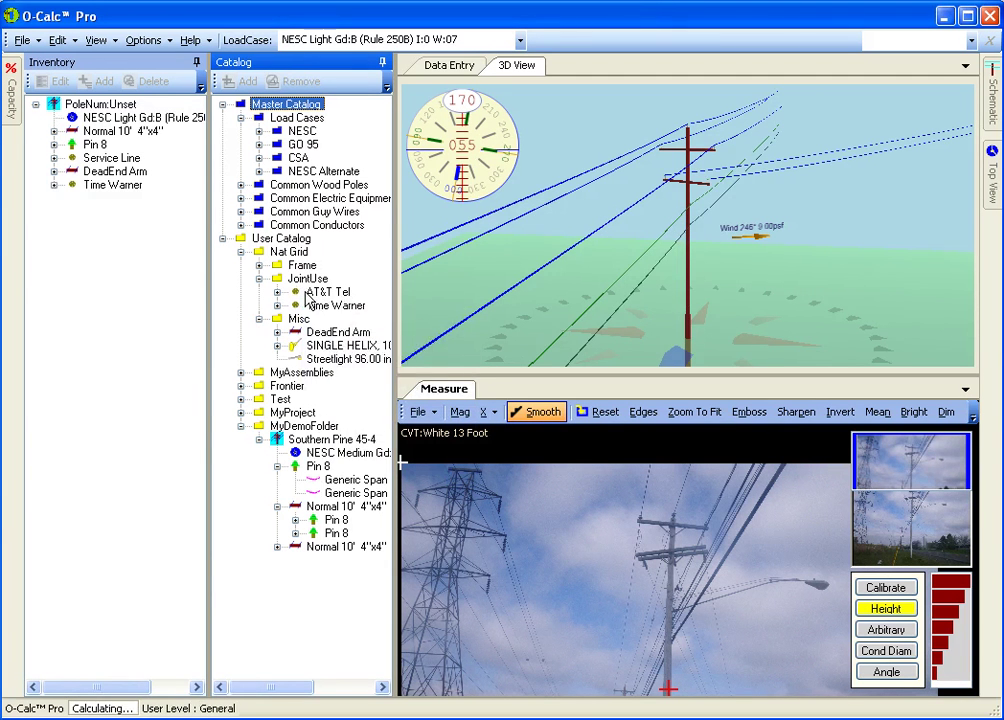
drag(300, 306, 696, 262)
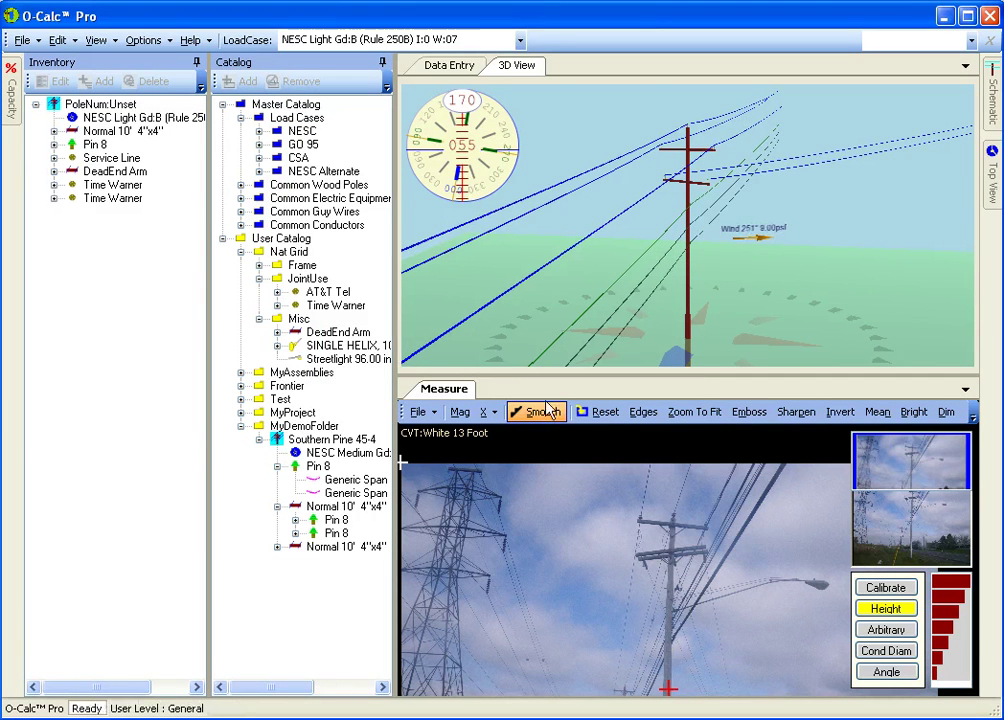
click(316, 293)
drag(316, 300, 664, 262)
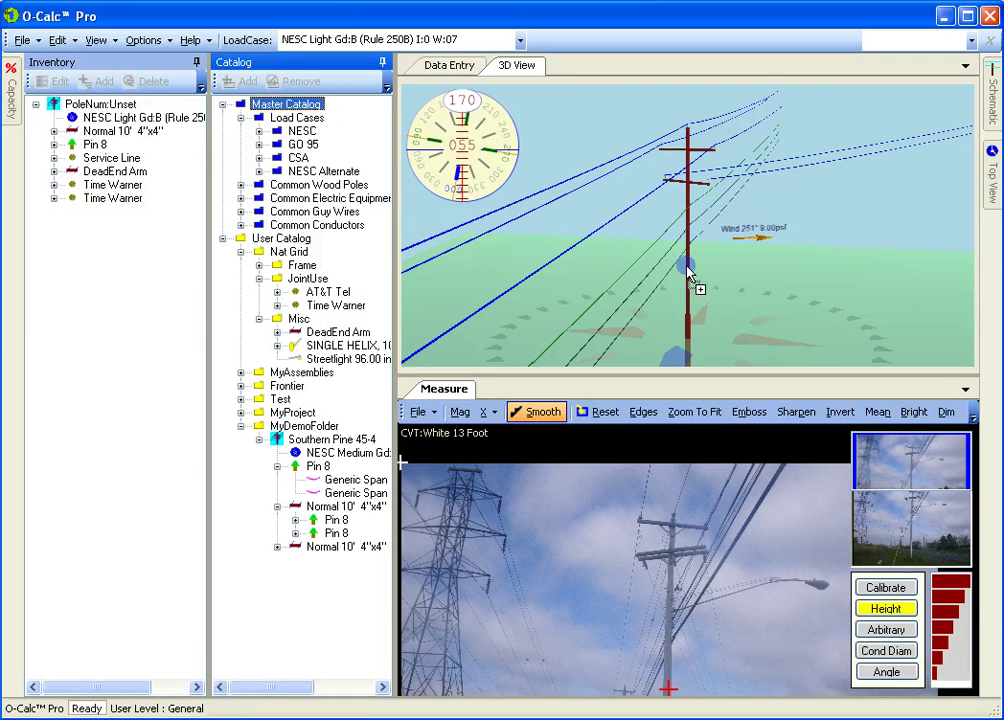
click(703, 287)
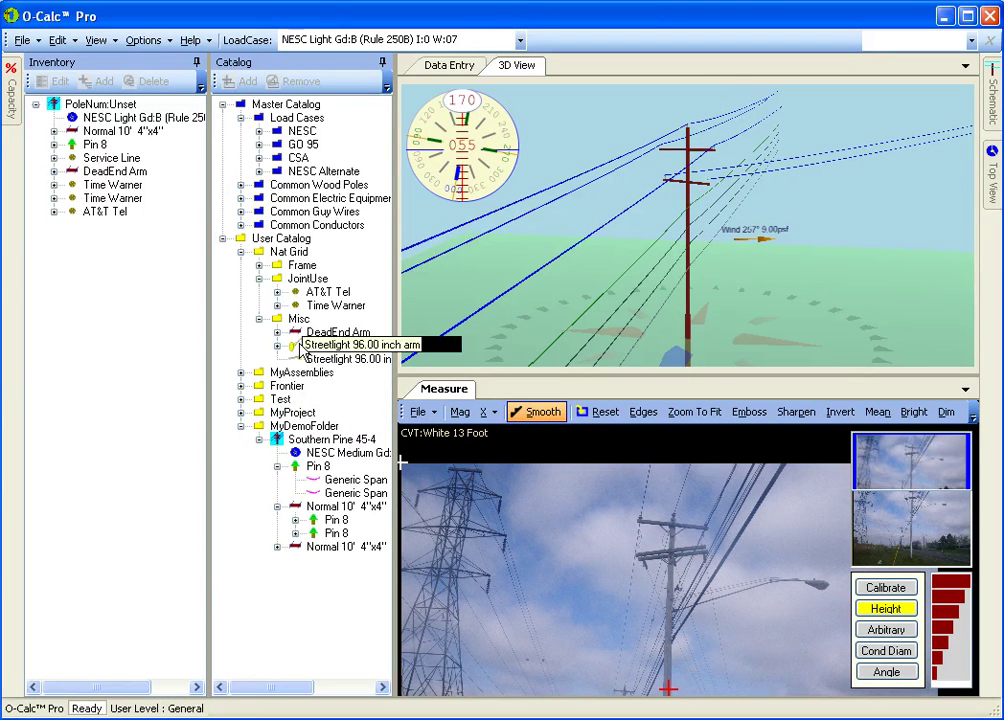
Step: Attach a SINGLE HELIX anchor and a Streetlight 96.00 inch arm from Misc to PoleNum
mouse_move(293, 350)
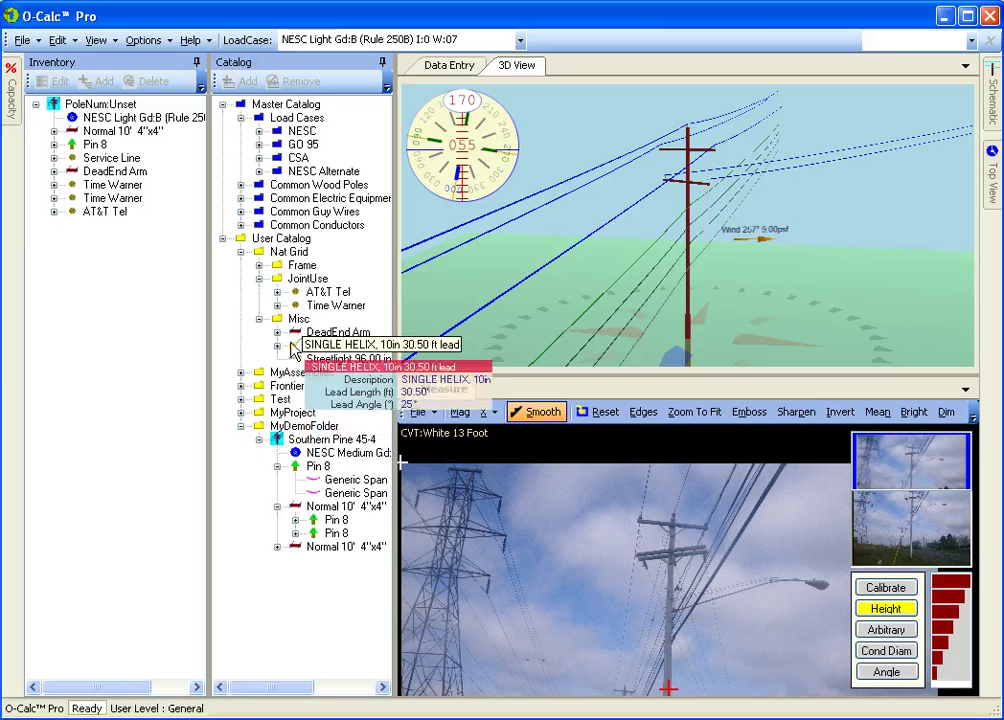
drag(293, 350, 58, 104)
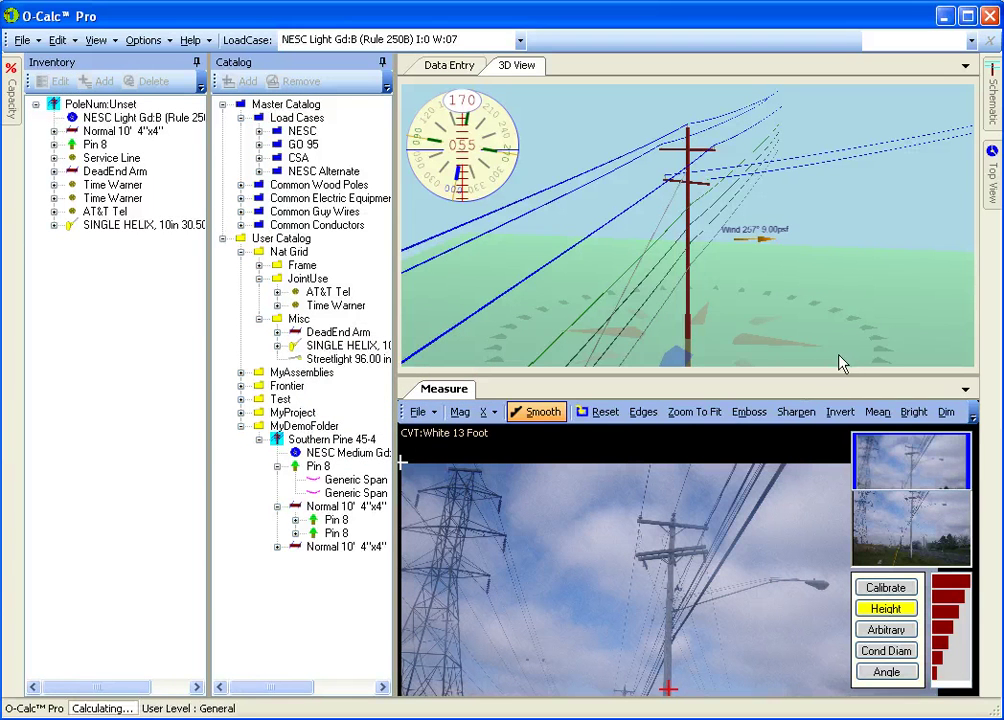
drag(296, 357, 60, 102)
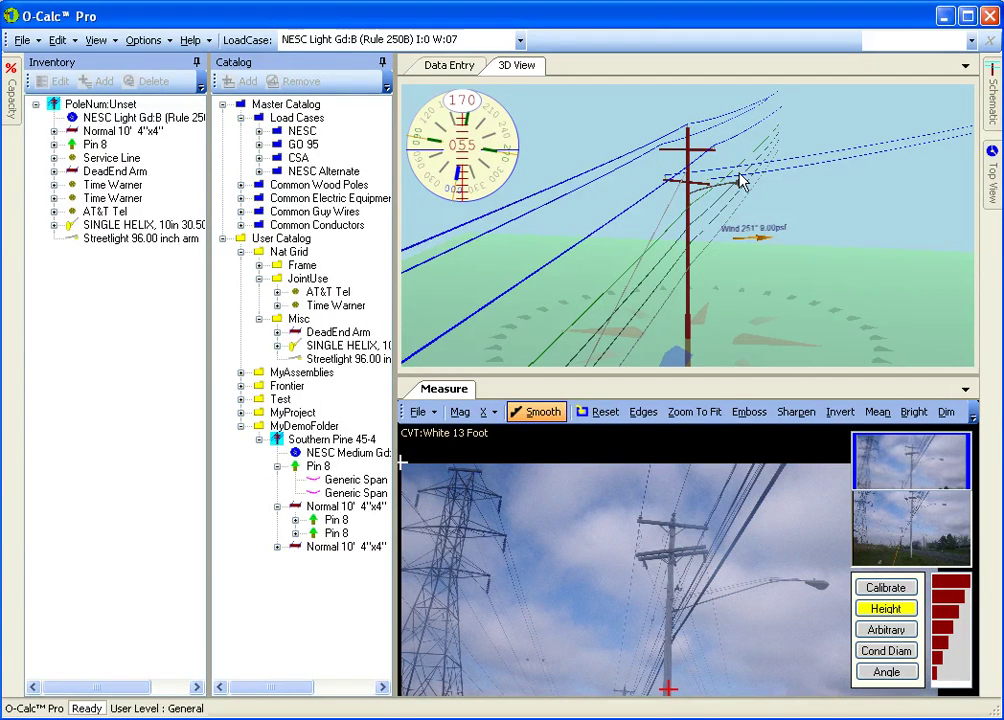
Step: Slide the lower crossarm pin closer to the pole, then bring the pole photo back in Measure
scroll(740, 180, up, 5)
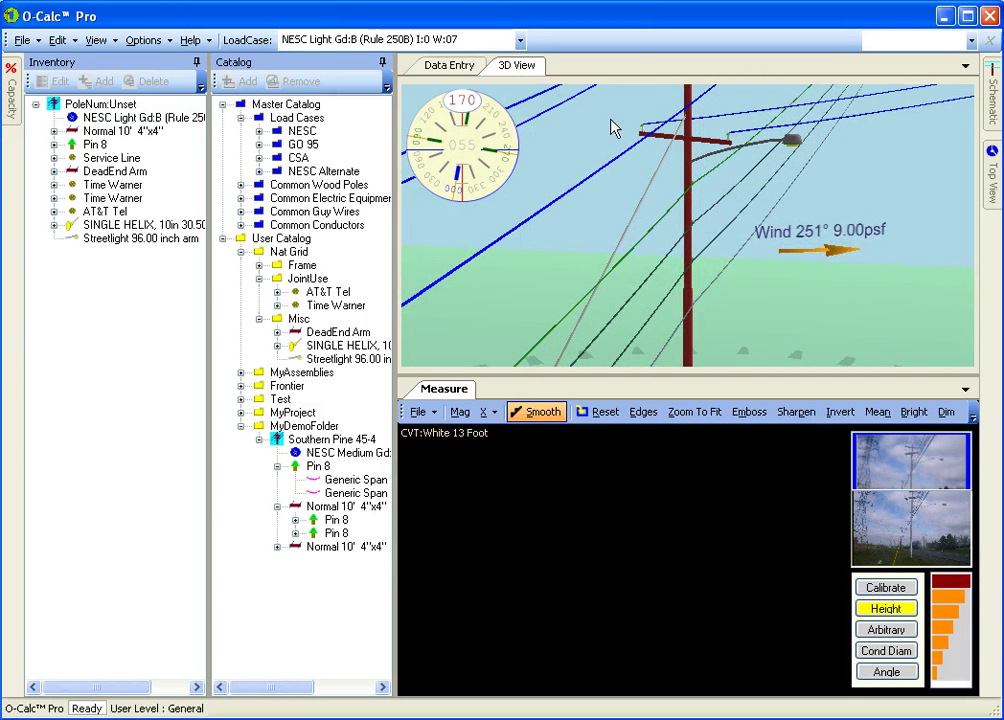
scroll(700, 125, up, 1)
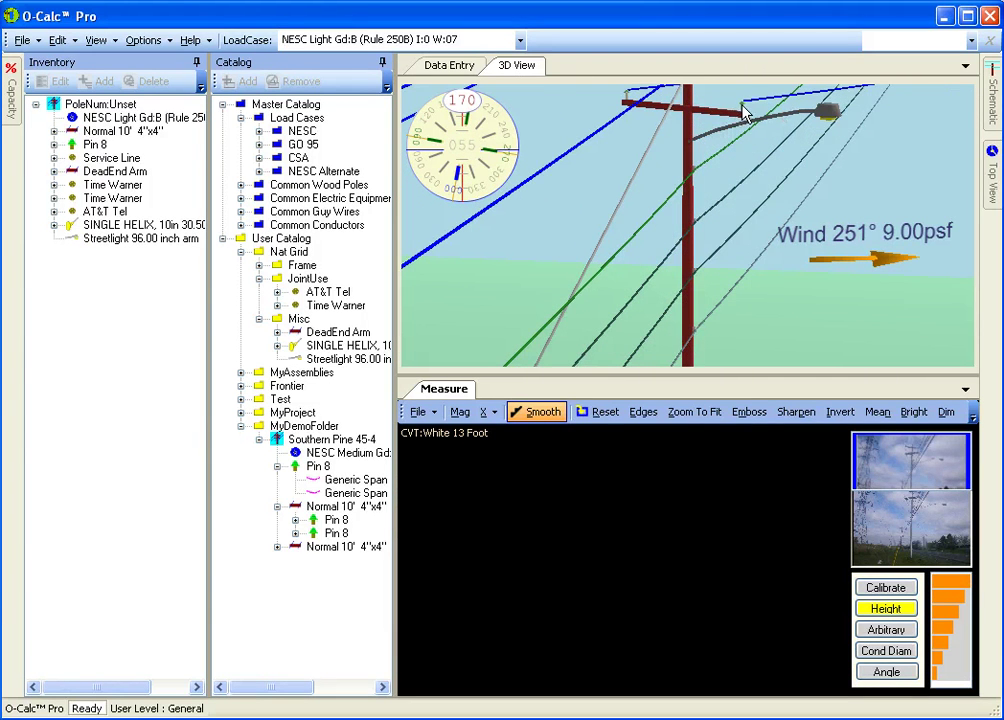
click(707, 117)
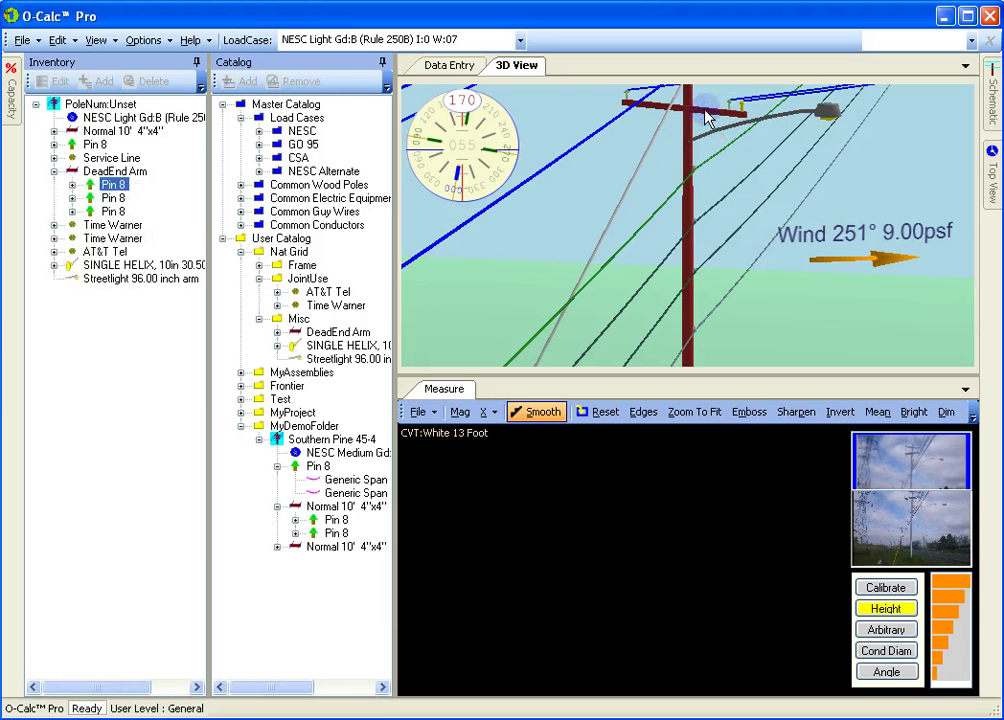
drag(707, 117, 727, 110)
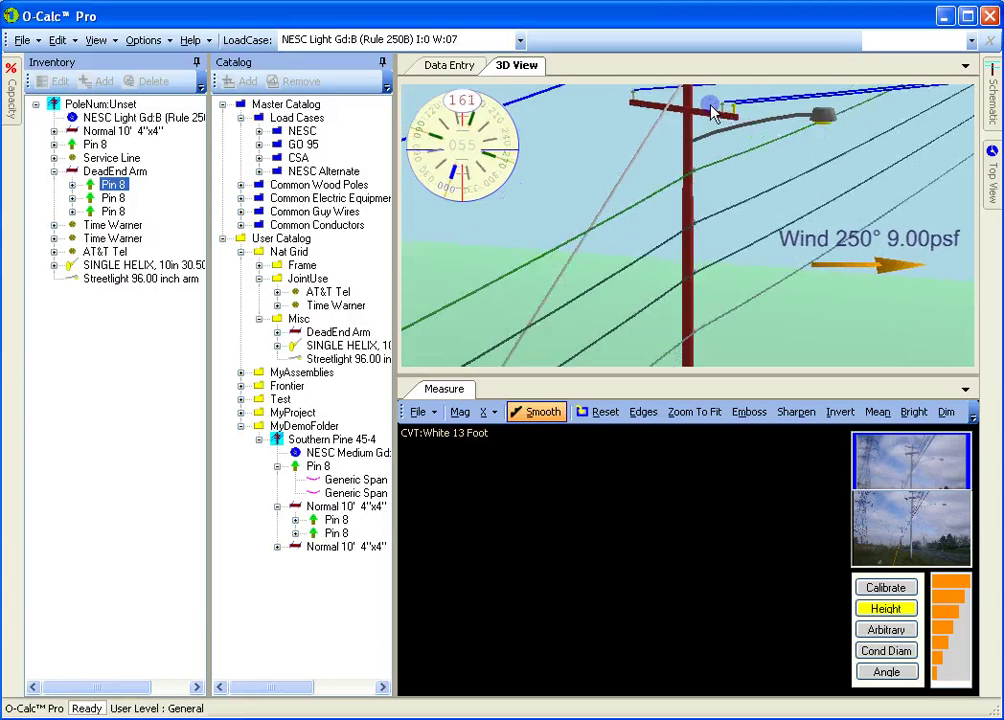
click(732, 112)
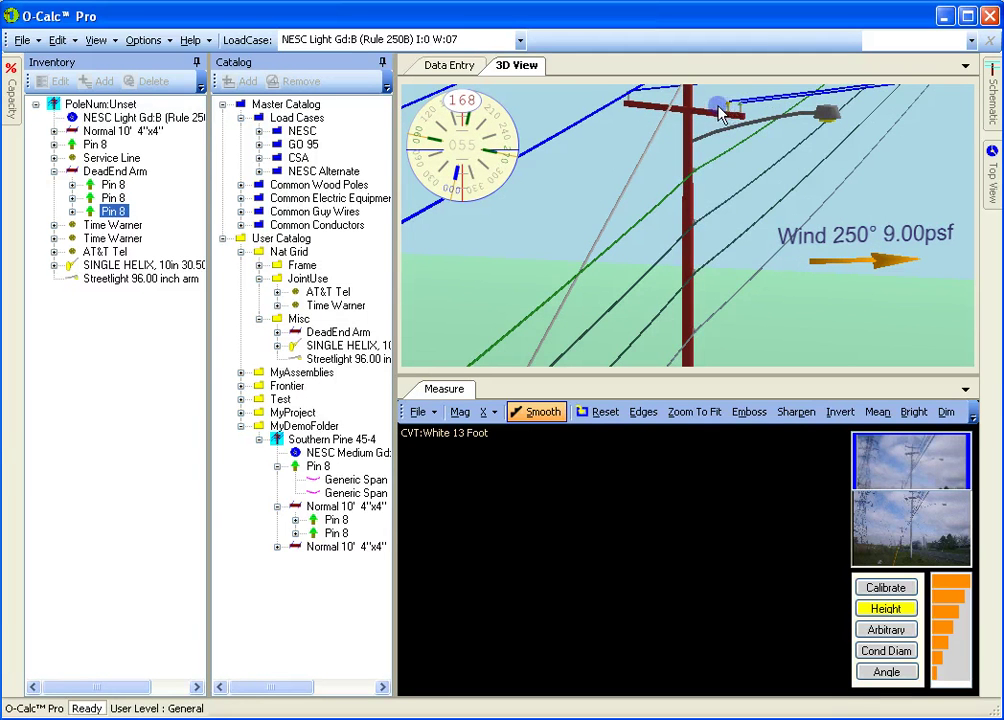
scroll(733, 108, up, 2)
scroll(755, 185, down, 3)
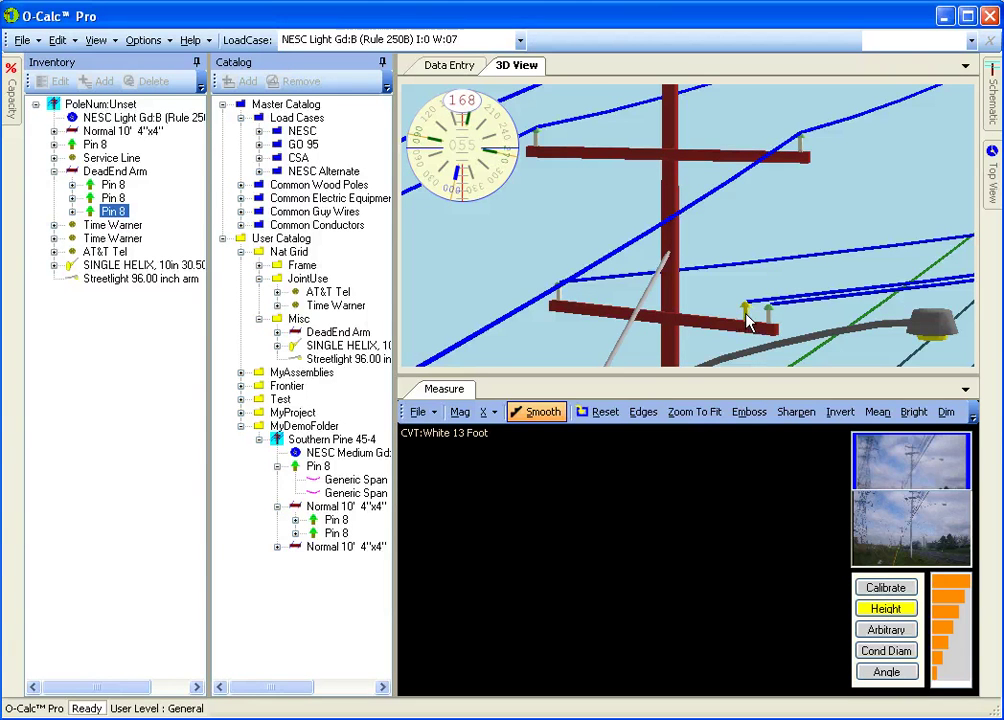
drag(745, 320, 662, 300)
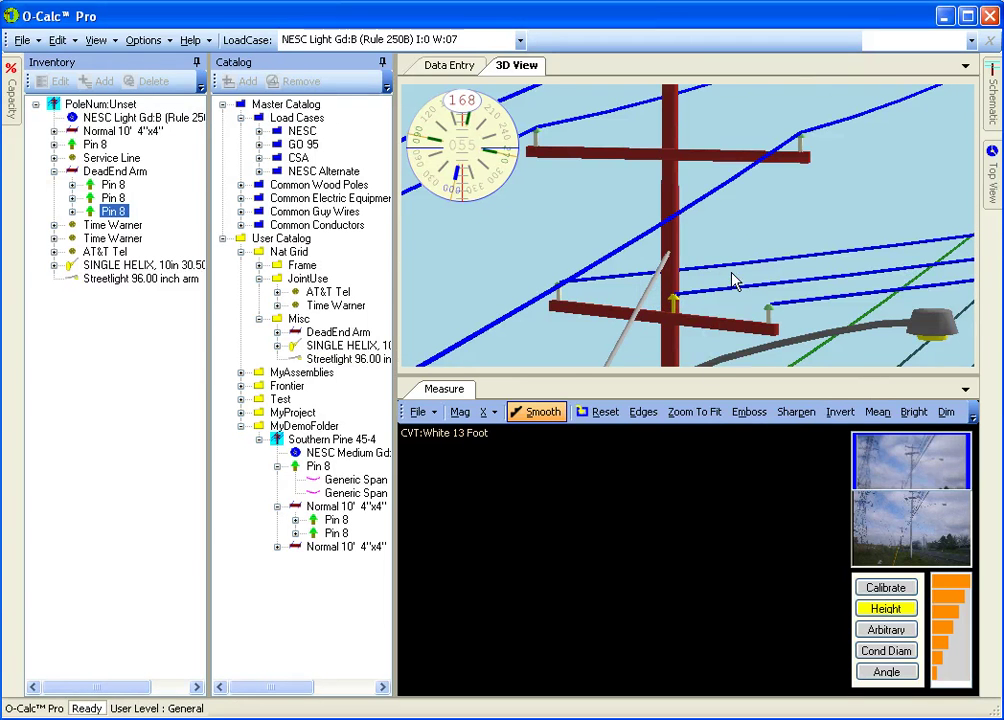
scroll(735, 284, down, 5)
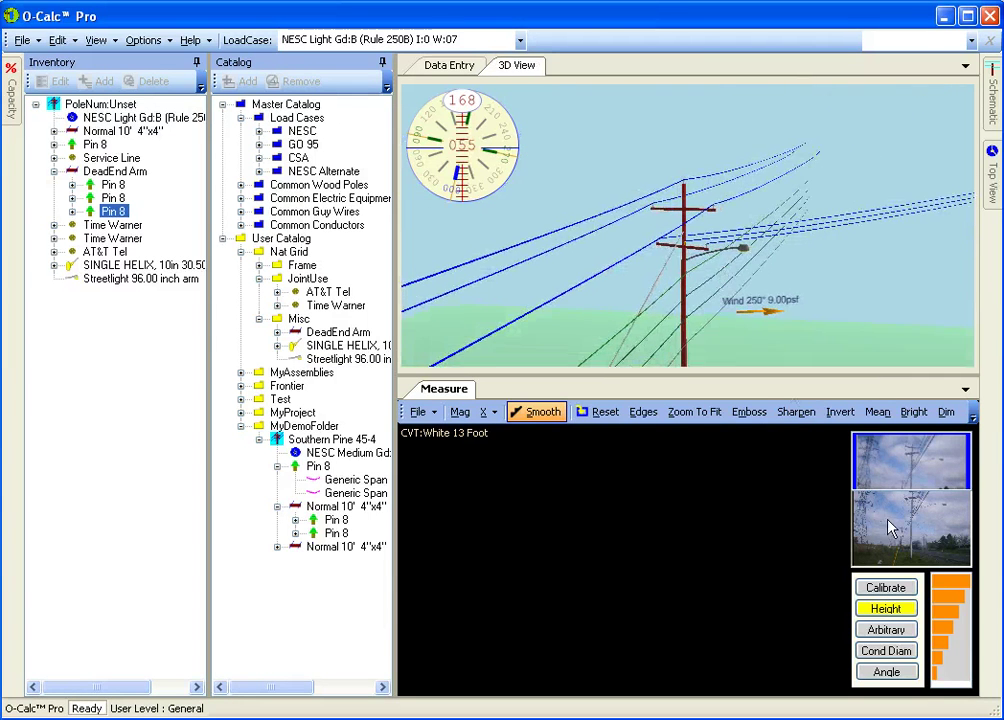
click(918, 478)
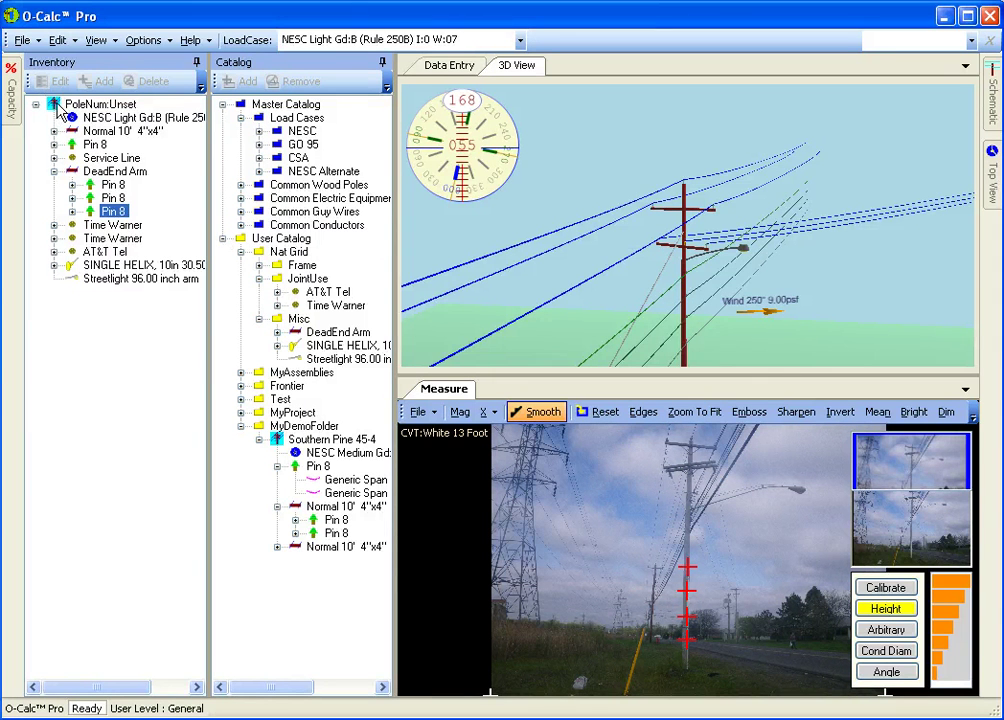
Step: Select PoleNum:Unset, reset the photo framing, and mark the pole top as Install Depth
click(90, 104)
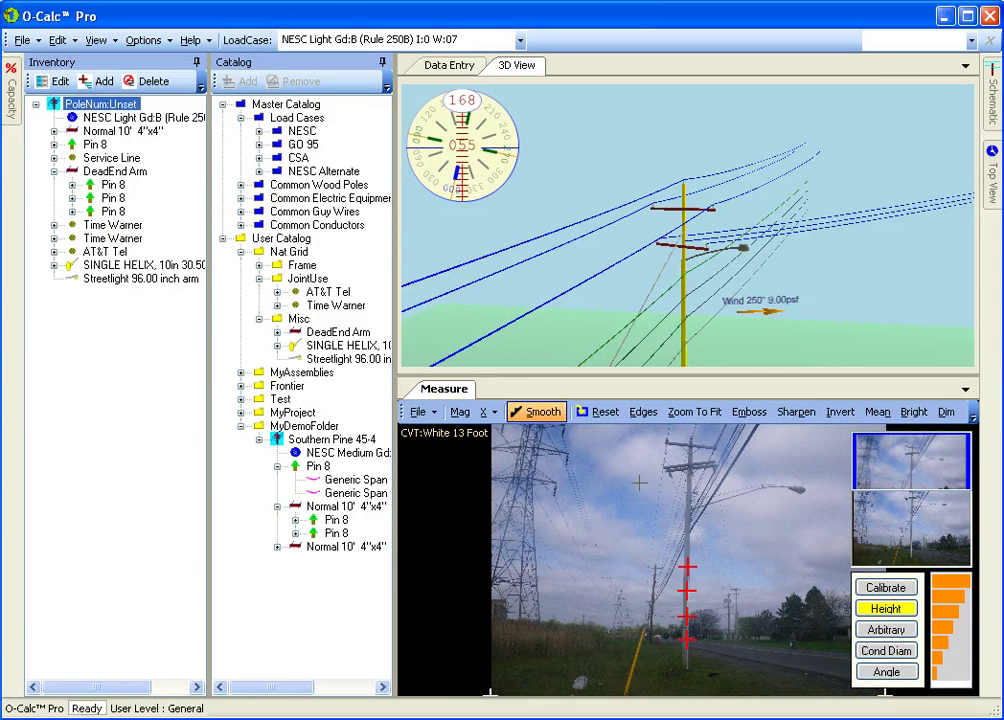
click(582, 411)
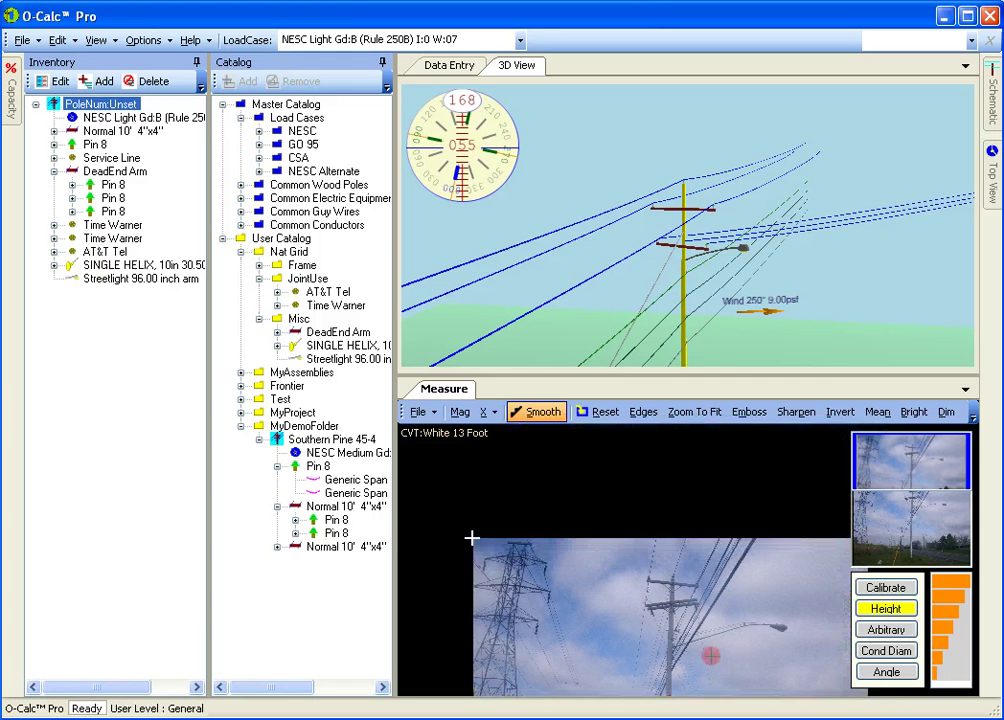
scroll(667, 574, up, 5)
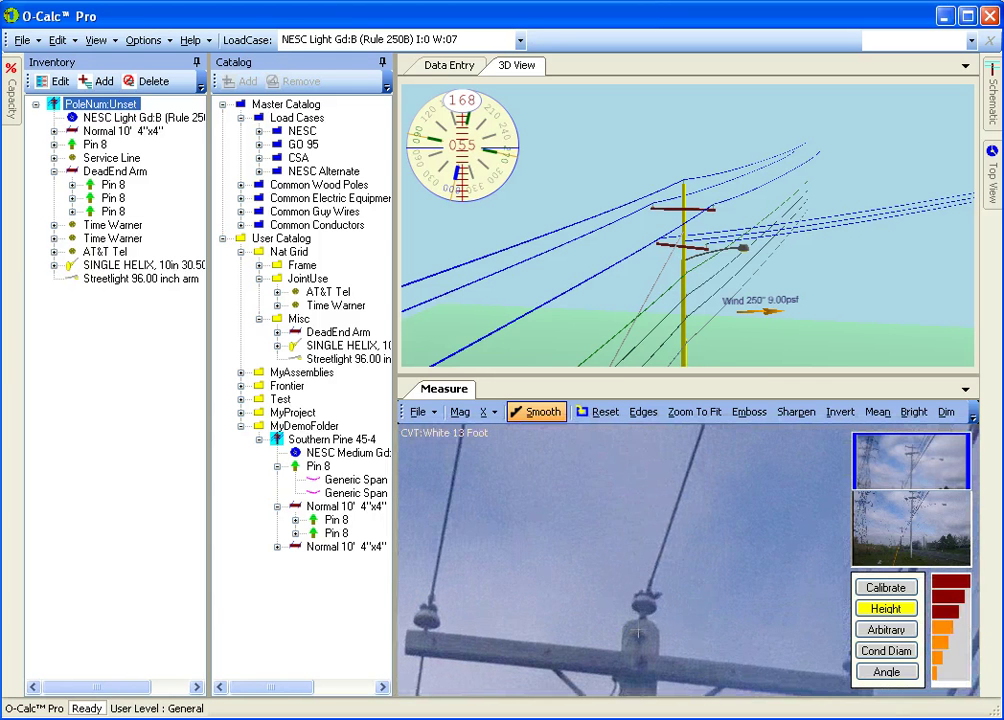
right_click(641, 618)
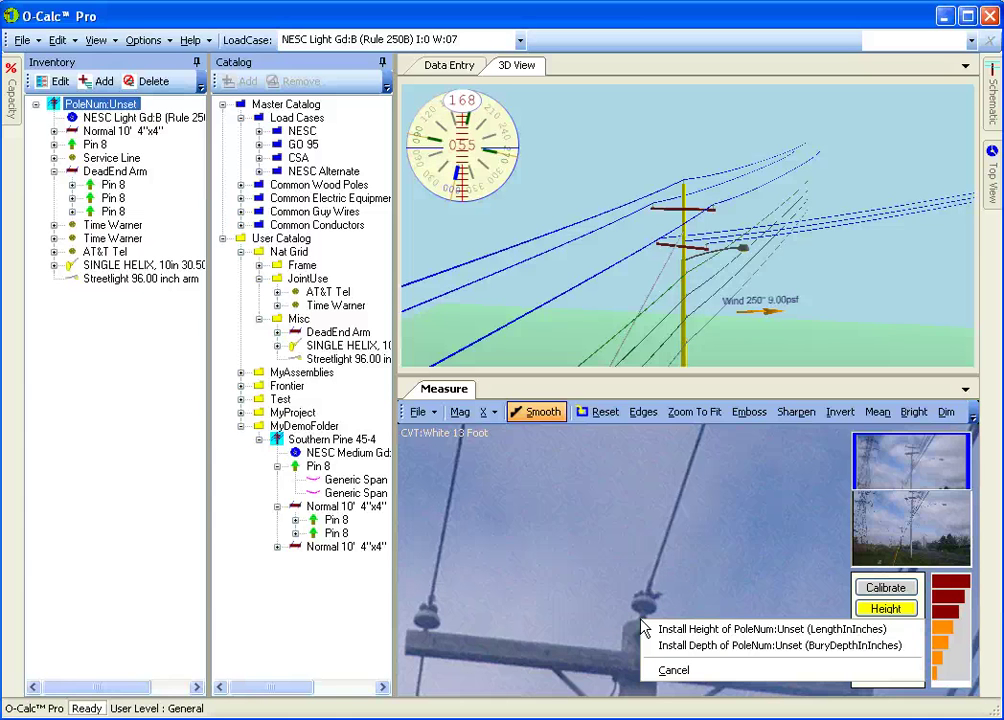
click(712, 648)
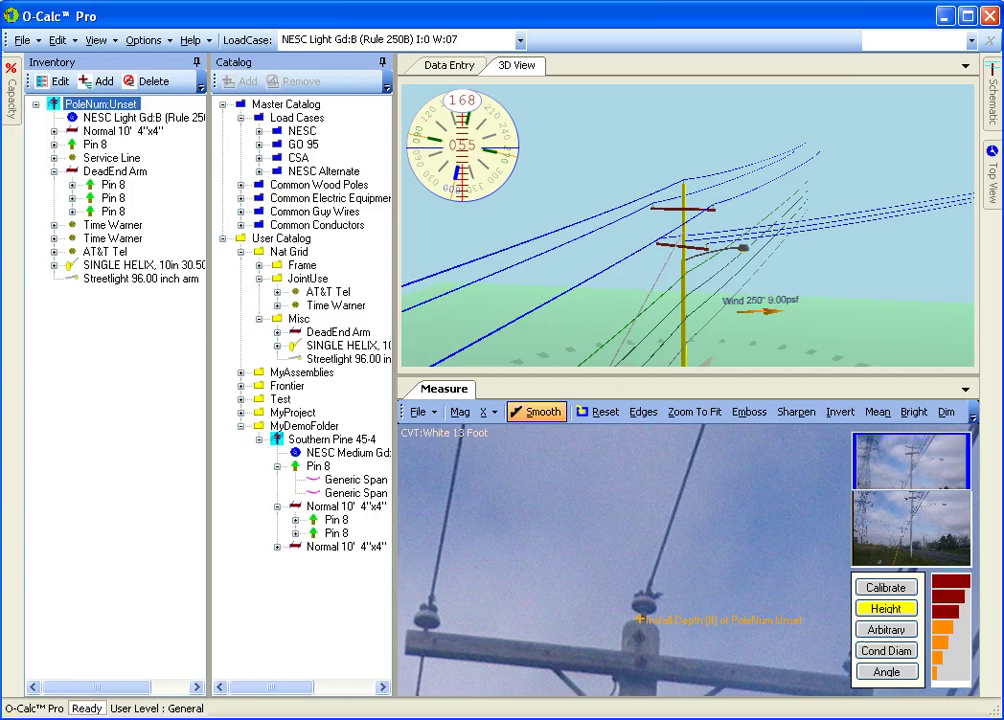
Step: Hide the catalog and dock the photo pane as a tab beside the 3D View
click(382, 62)
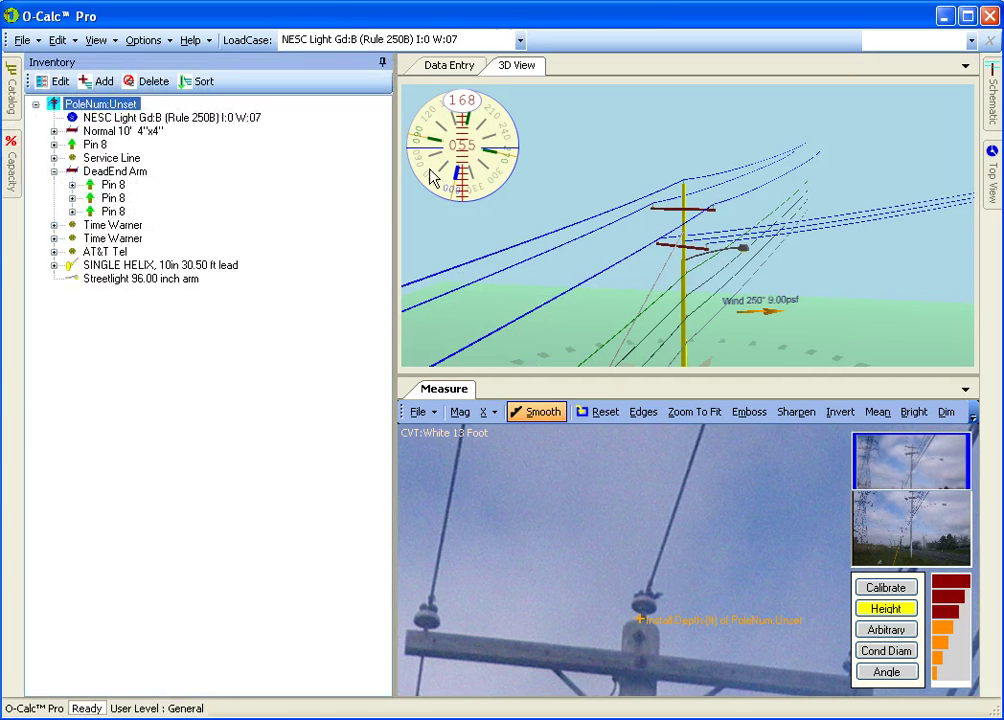
drag(396, 171, 267, 175)
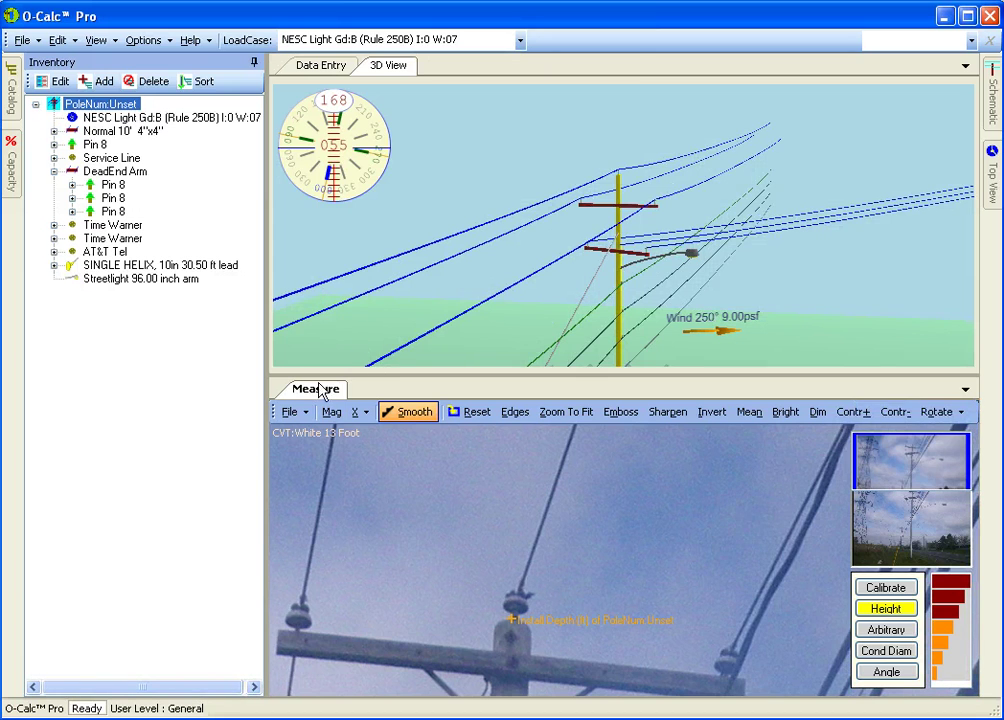
drag(318, 390, 622, 216)
click(449, 66)
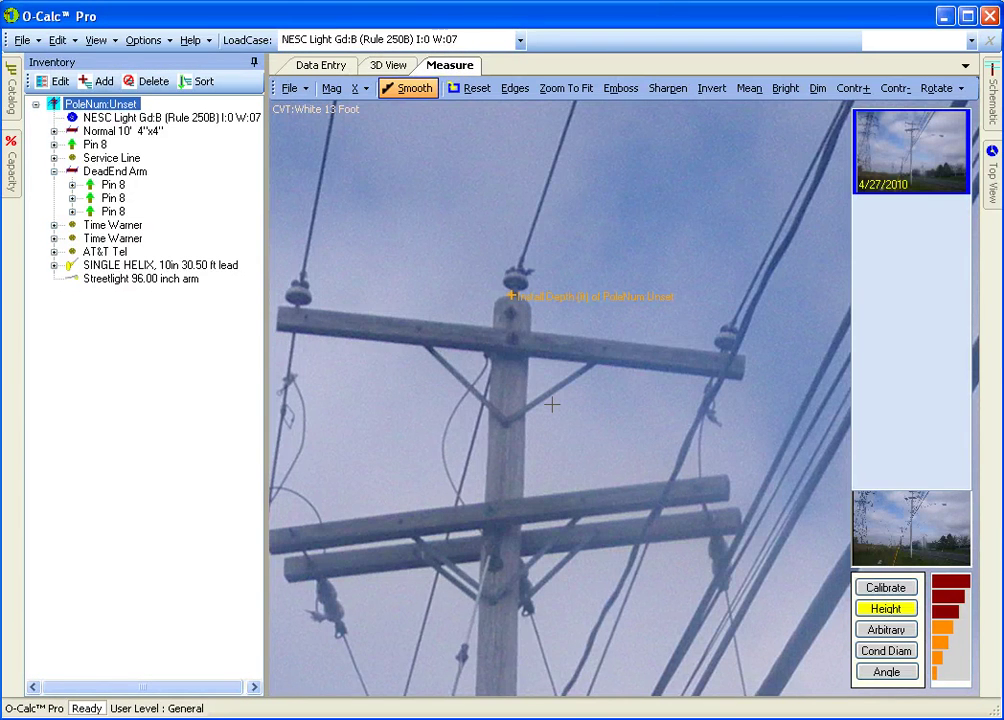
Step: Select the pole in the inventory and mark its install depth at the pole top in the photo
scroll(552, 404, down, 3)
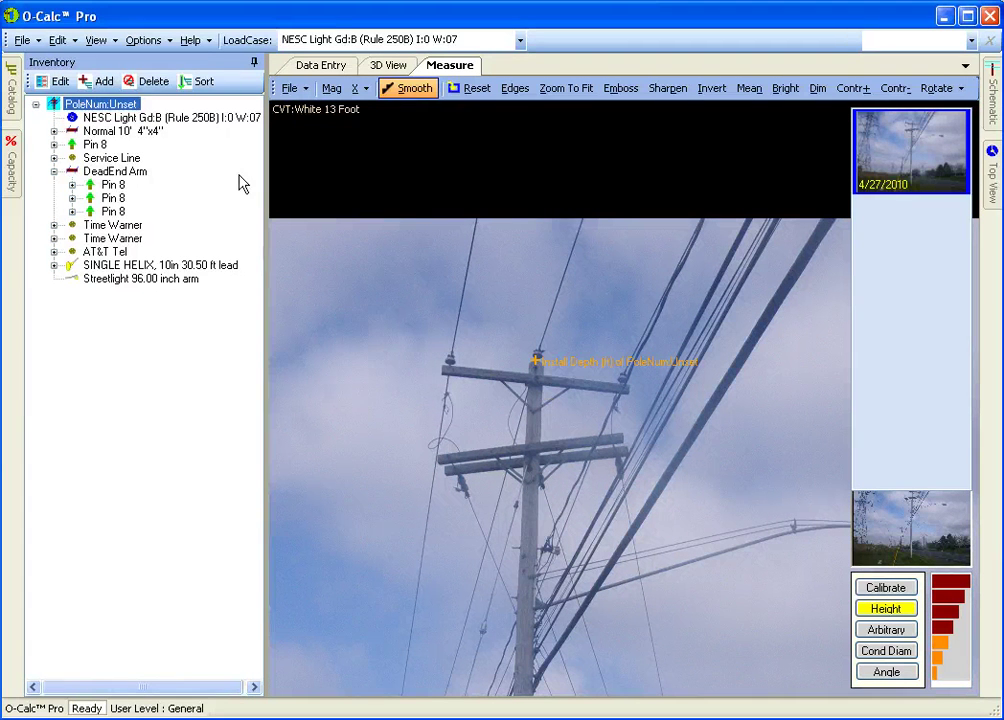
click(200, 82)
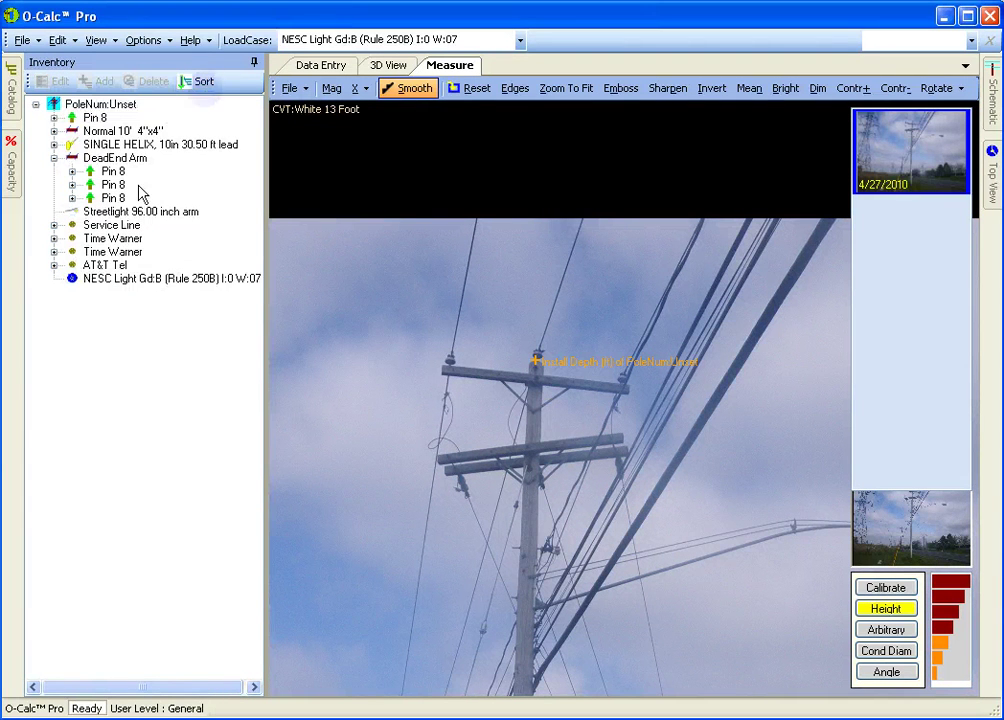
click(68, 105)
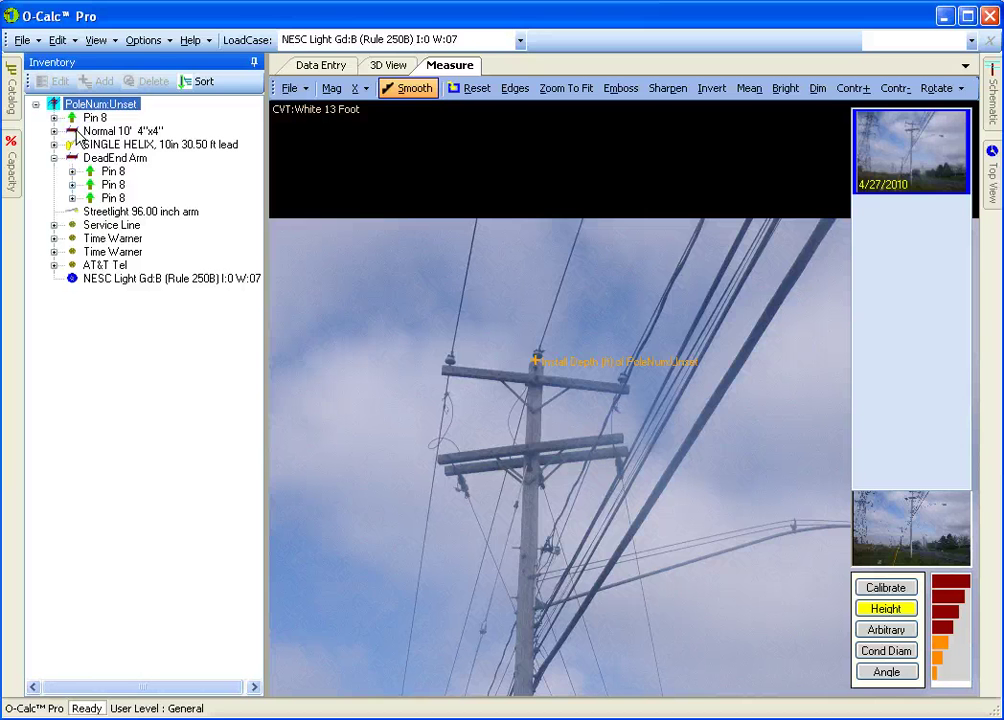
click(537, 388)
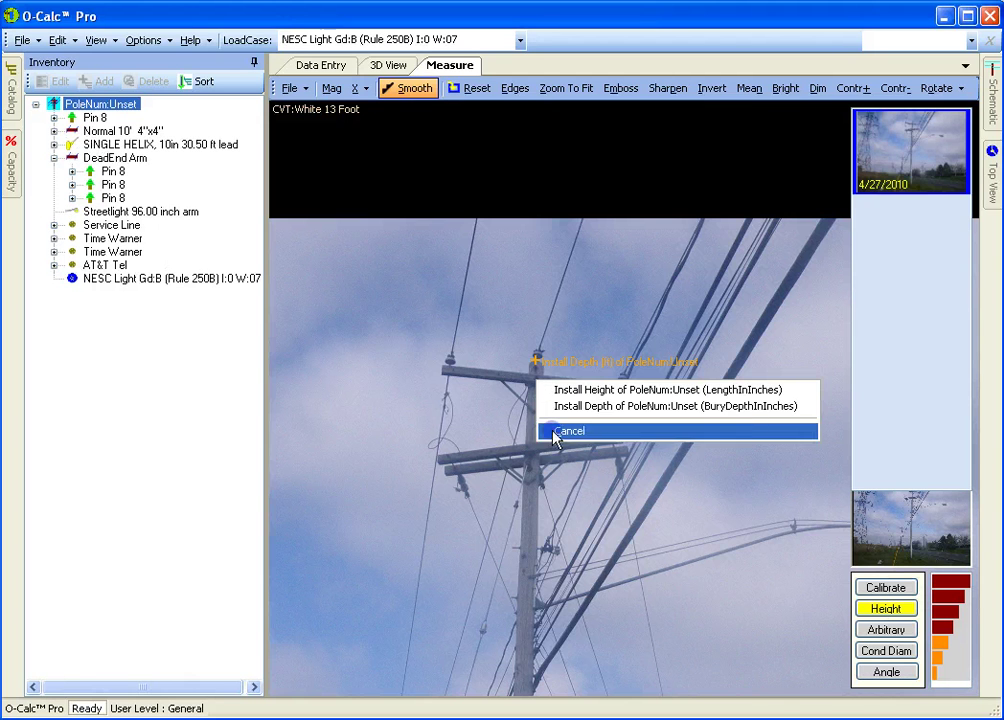
click(568, 431)
Step: Set the Normal 10' 4"x4" crossarm's install height at the top crossarm point on the photo
click(100, 131)
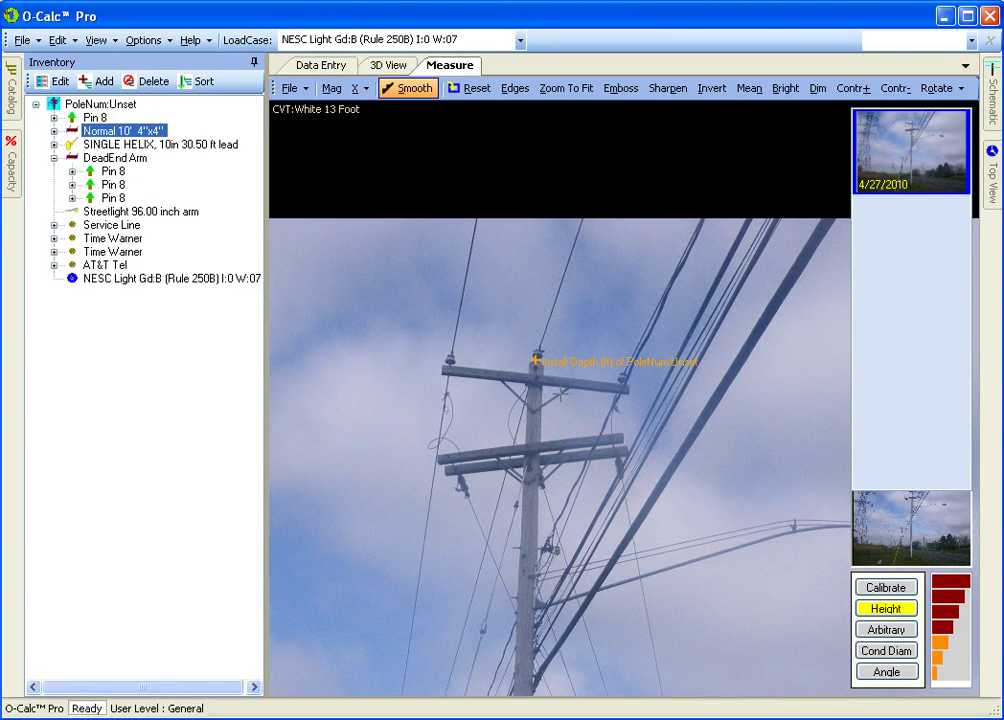
click(537, 379)
click(580, 388)
click(531, 446)
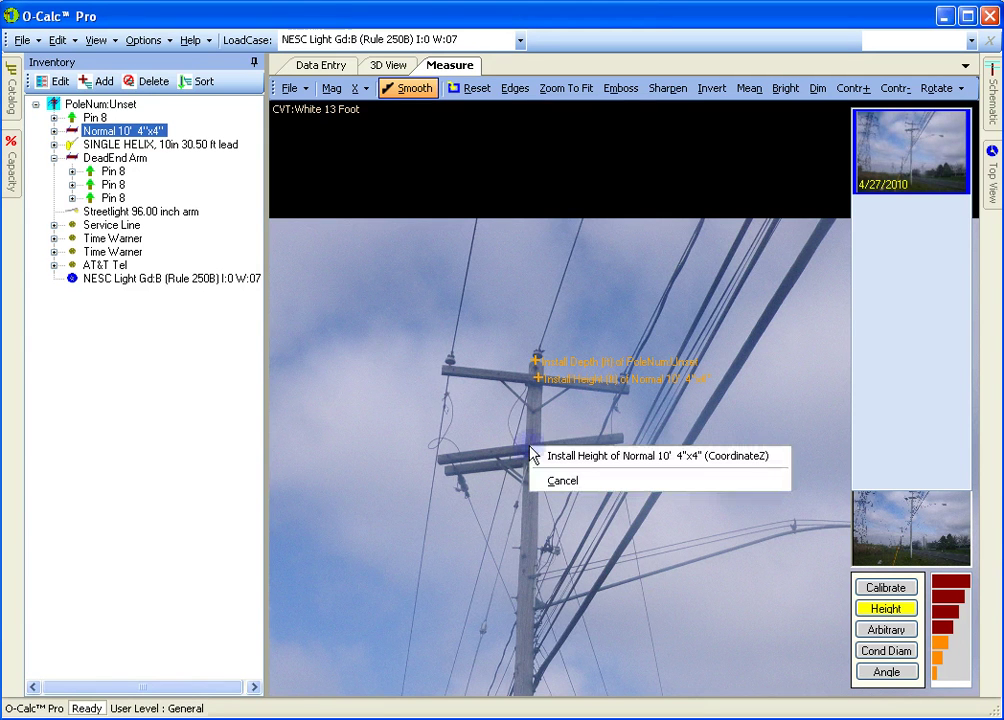
click(565, 481)
Step: Set the DeadEnd Arm's install height at the lower crossarm point on the photo
click(125, 158)
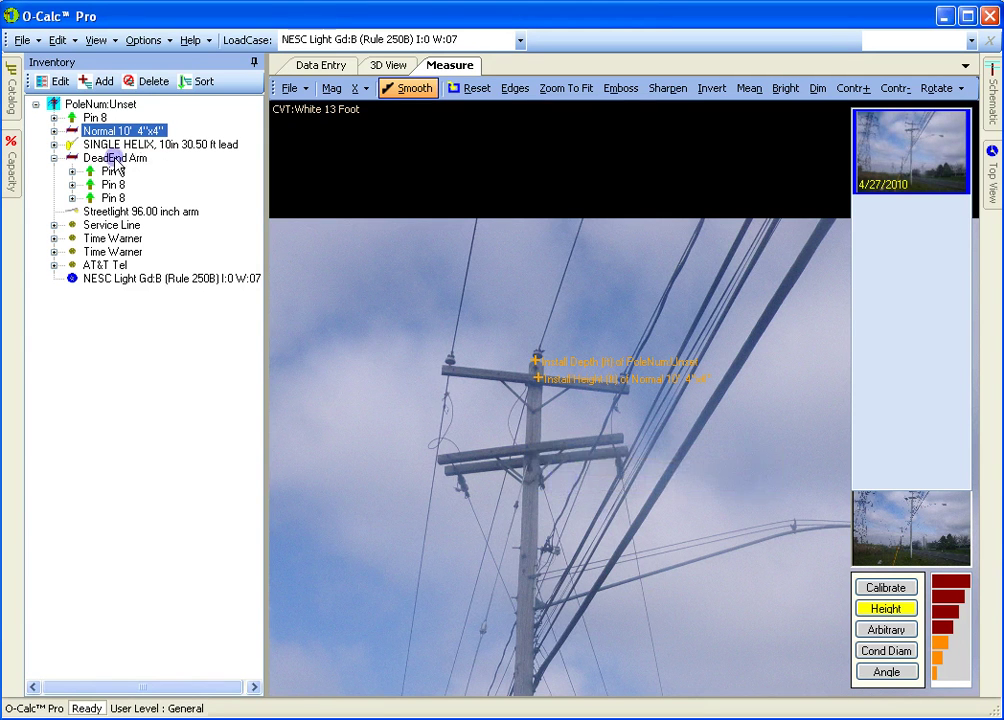
click(530, 448)
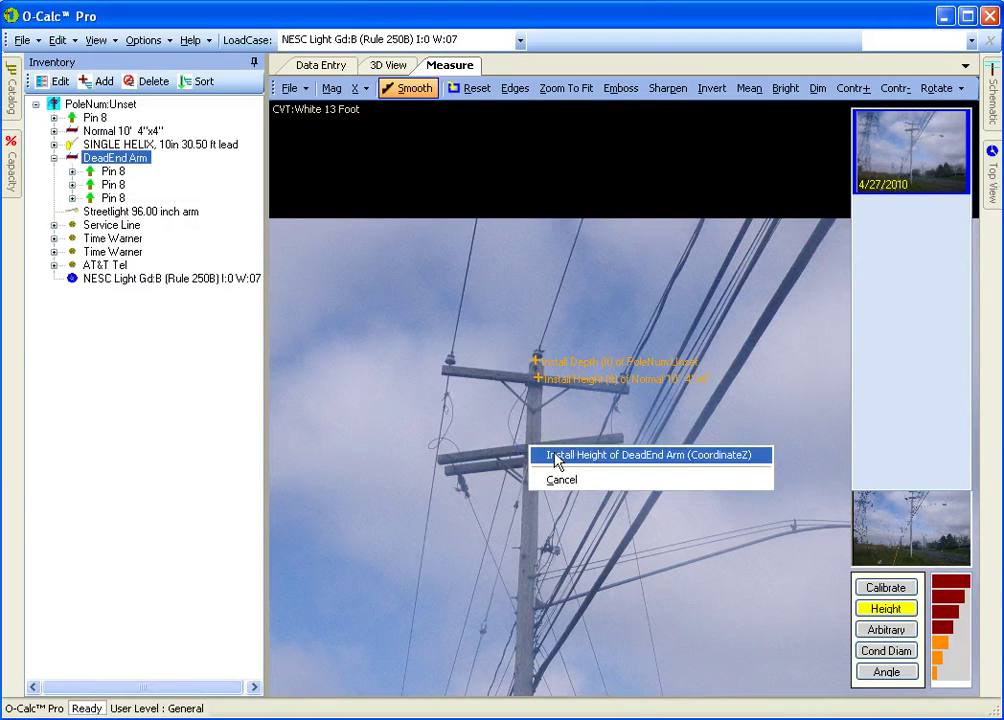
click(557, 458)
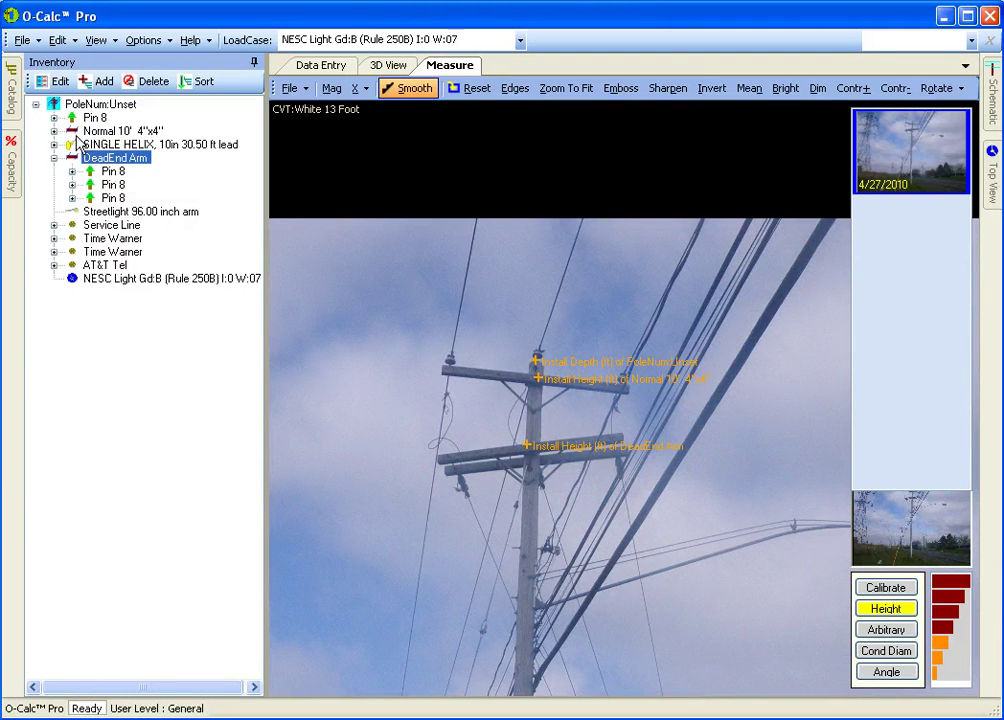
Step: Set the Down Guy's install height under the SINGLE HELIX anchor, giving a 42.3° lead
click(54, 144)
click(118, 160)
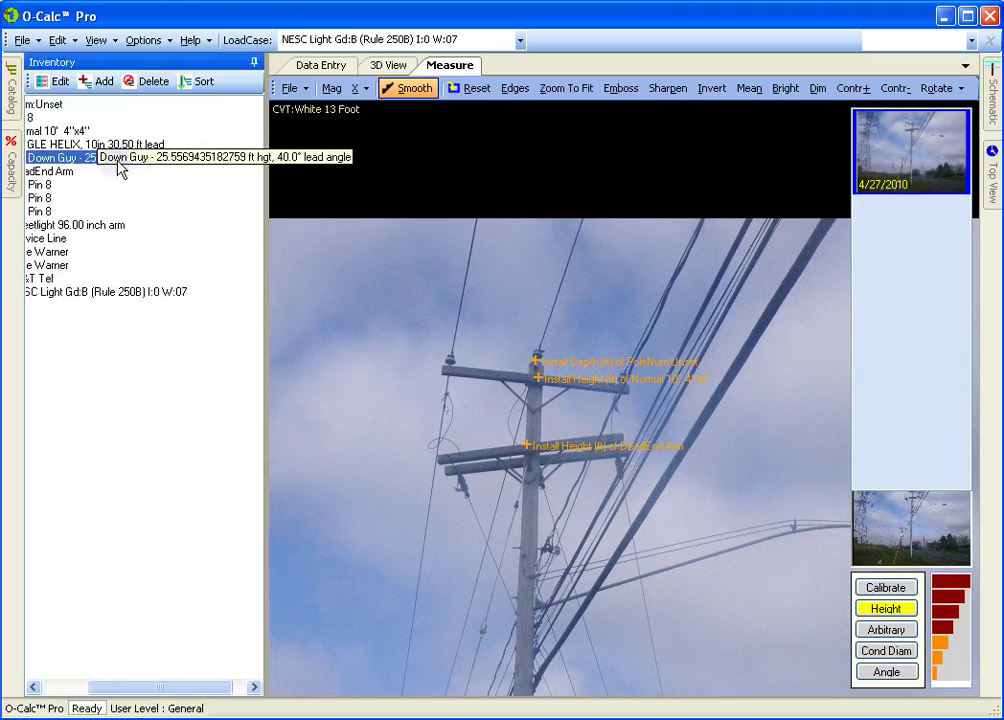
click(535, 468)
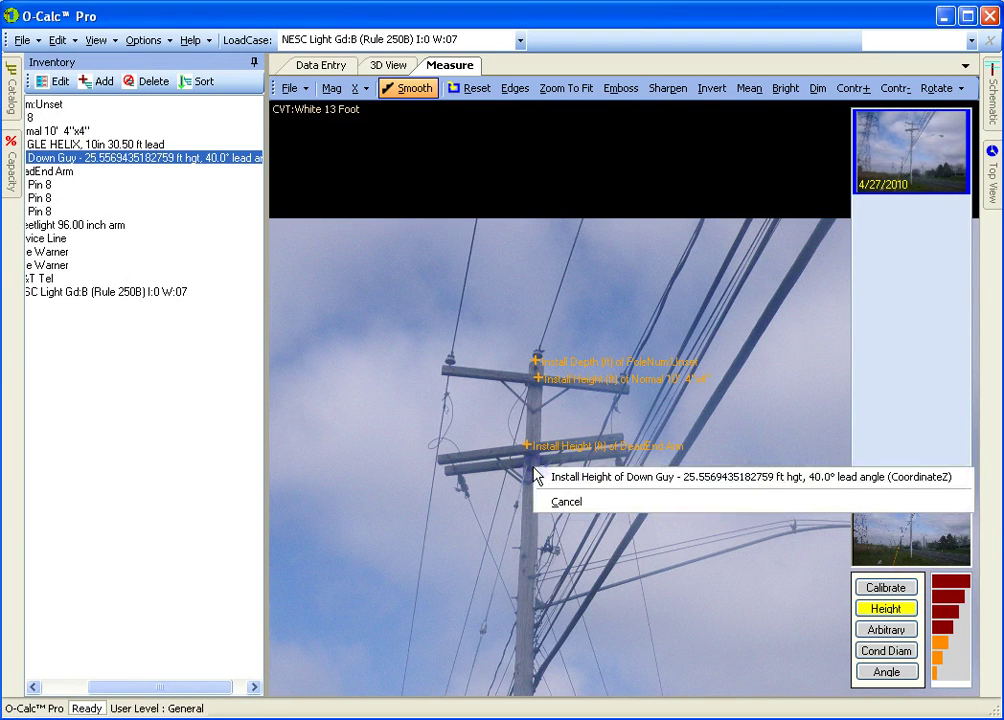
click(563, 477)
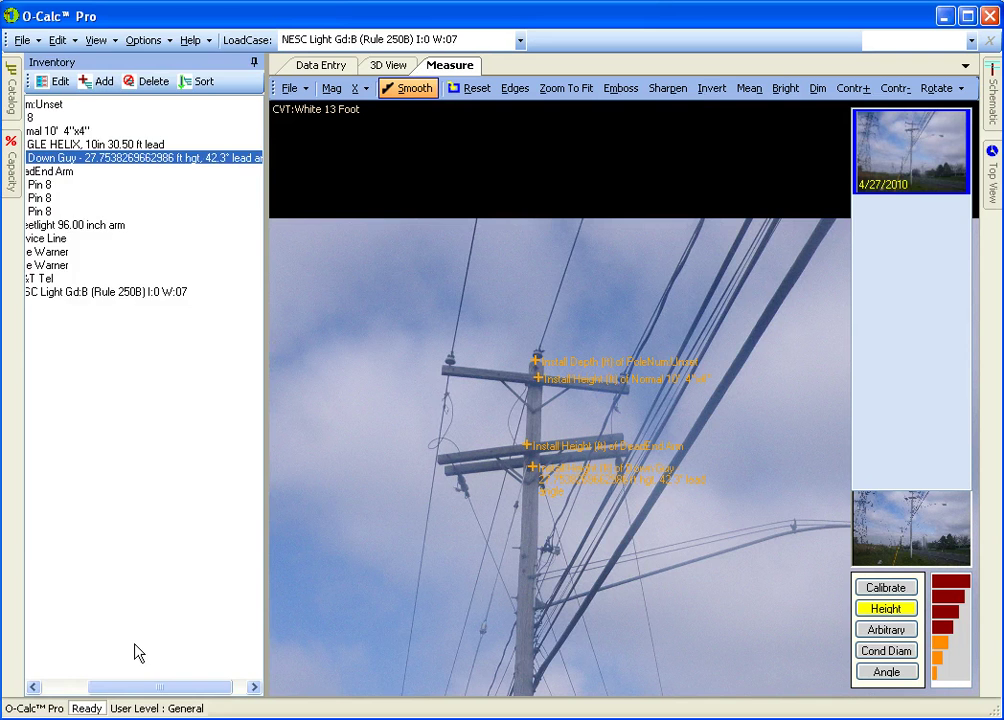
drag(148, 688, 25, 670)
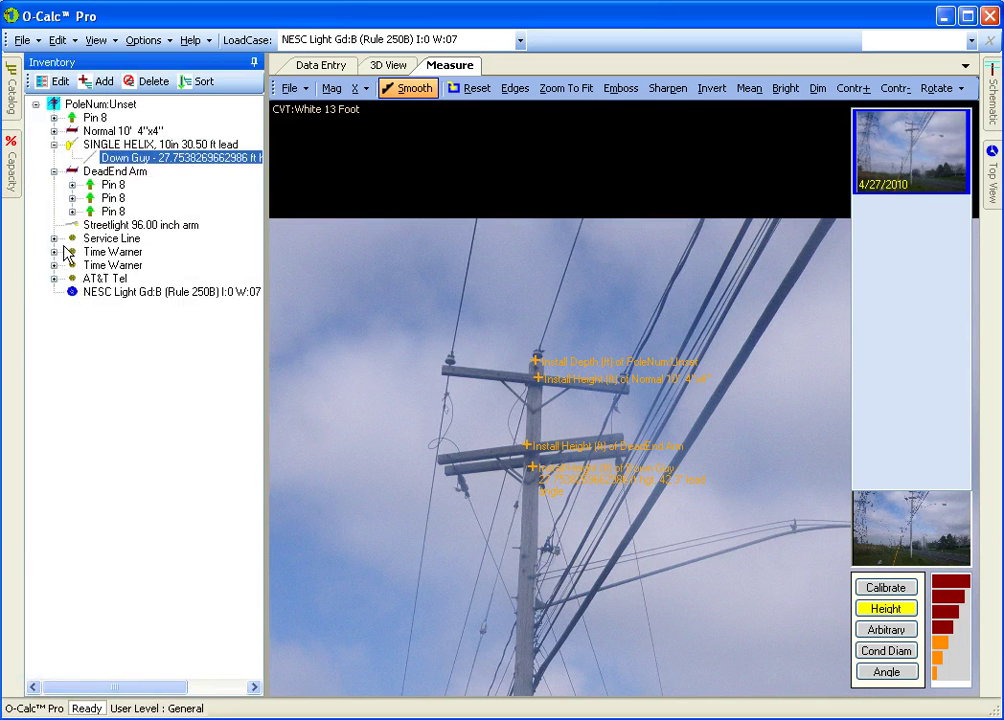
Step: Mark the Service Line's install height at its attachment point on the pole photo
click(105, 238)
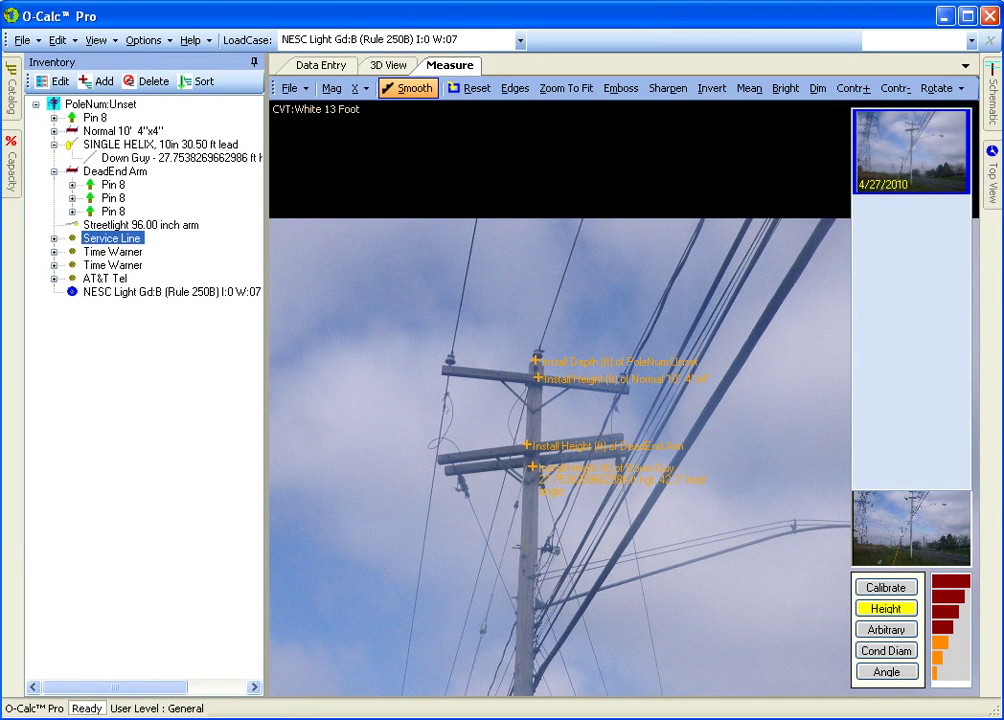
scroll(524, 549, up, 3)
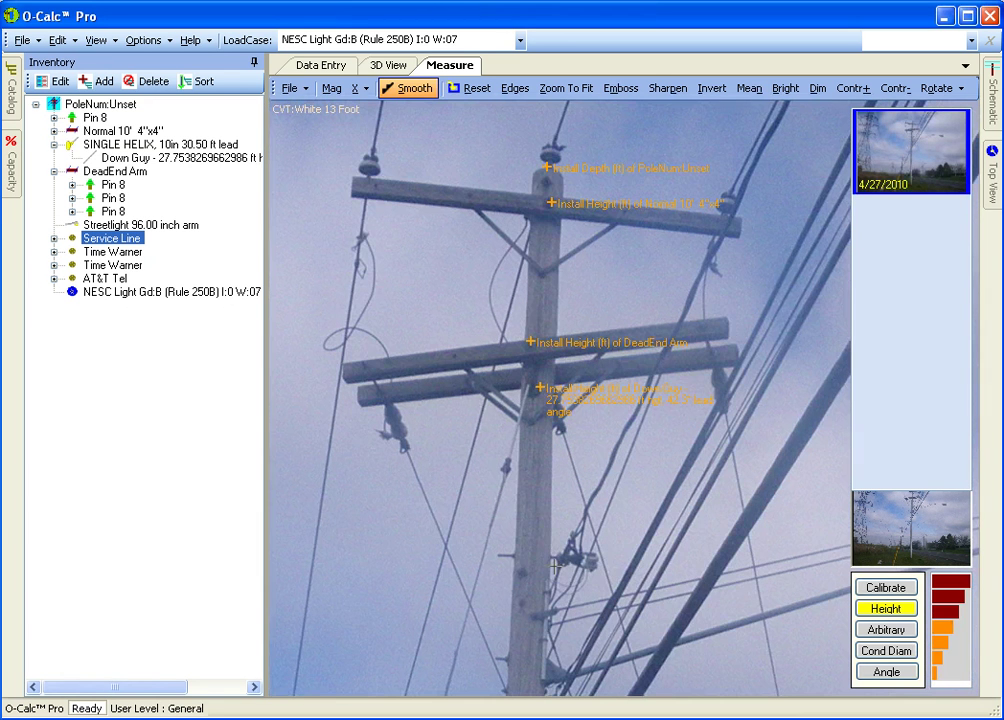
right_click(547, 557)
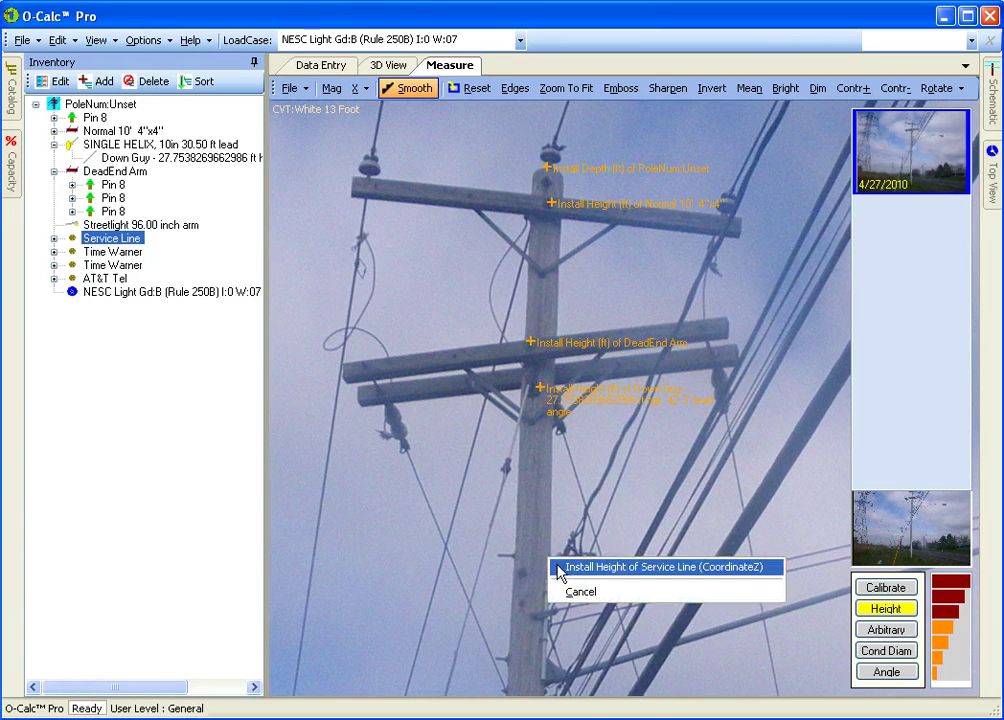
click(560, 569)
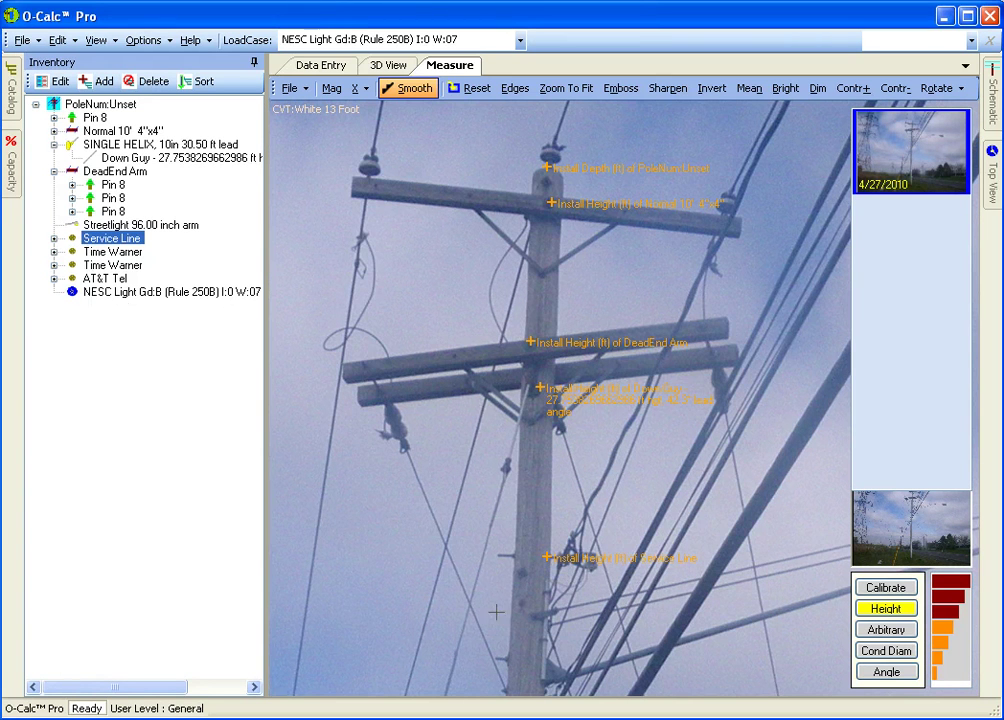
scroll(580, 648, down, 3)
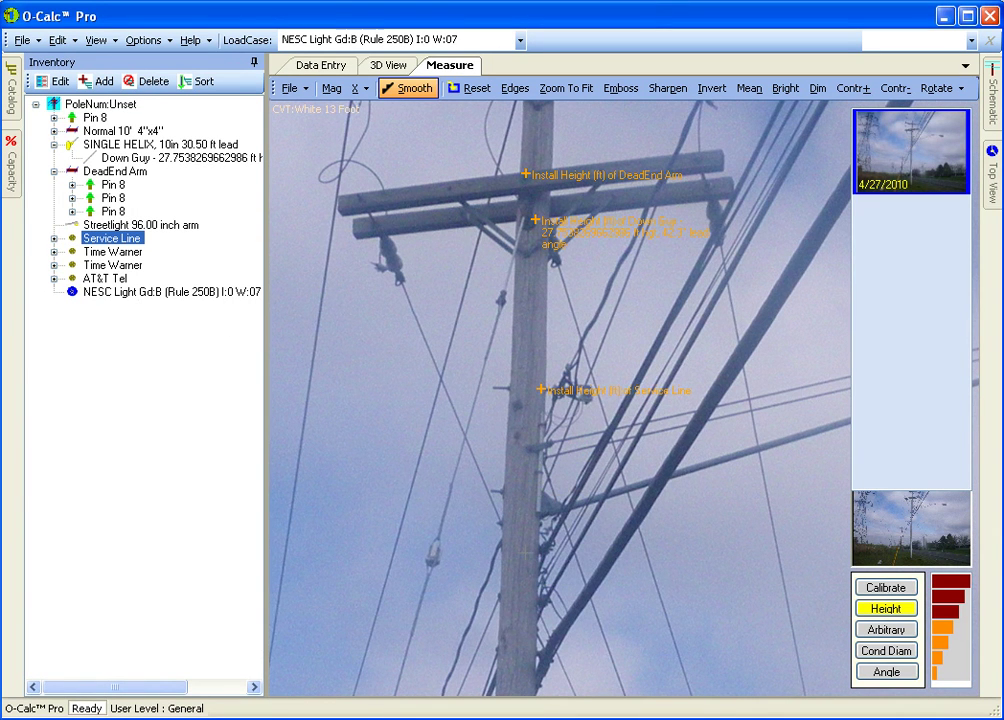
Step: Mark install heights for both Time Warner lines on the pole photo
click(100, 251)
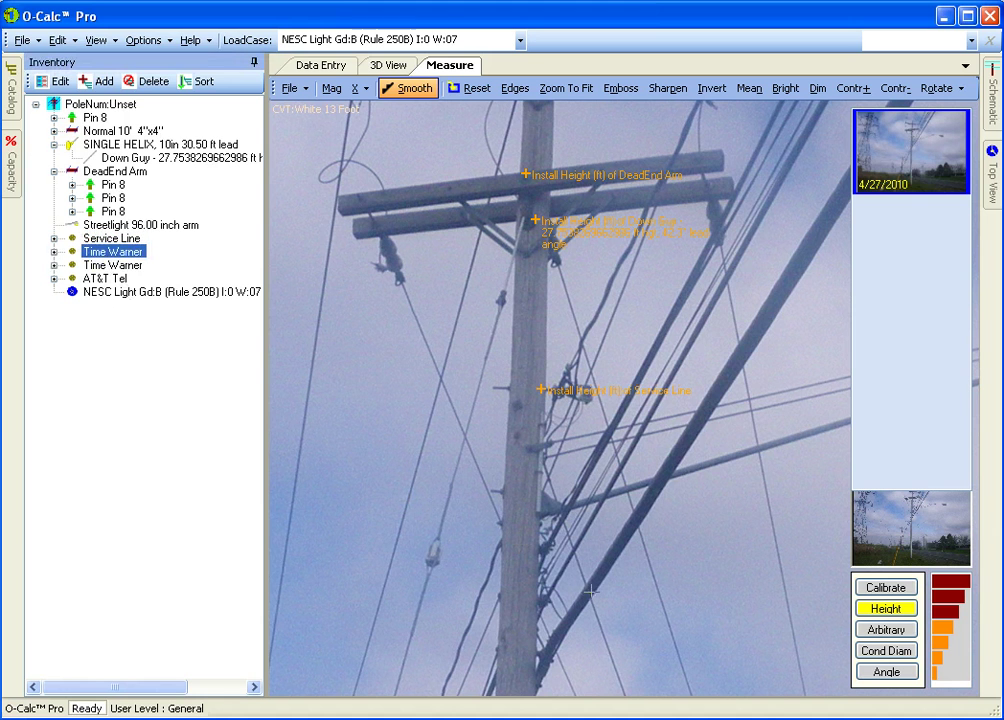
right_click(542, 548)
click(552, 558)
click(100, 265)
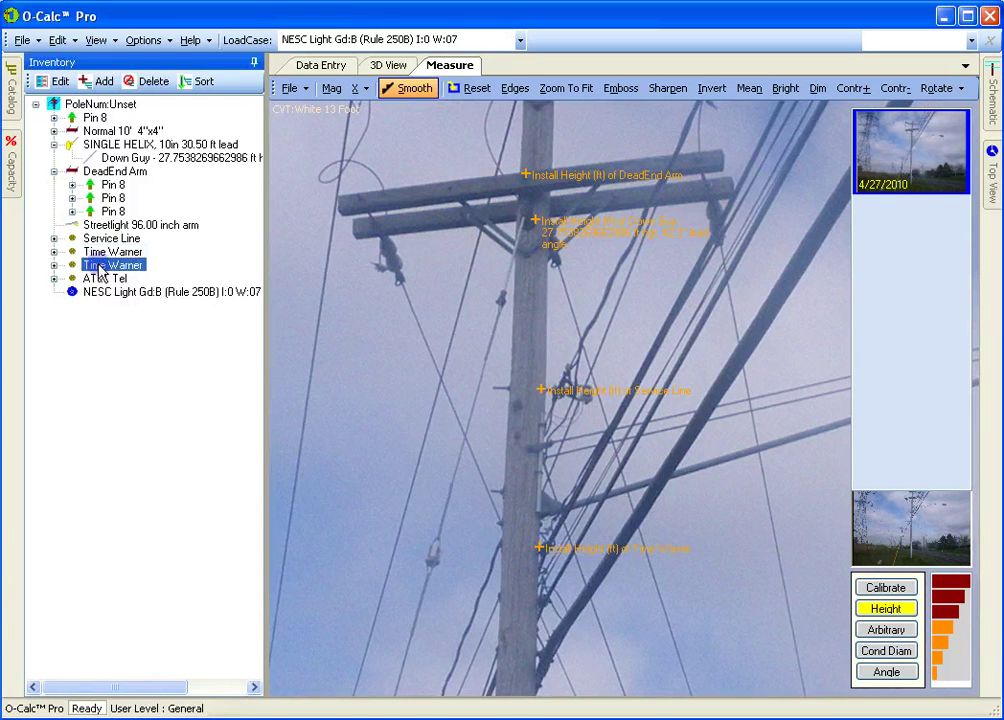
right_click(538, 598)
click(586, 607)
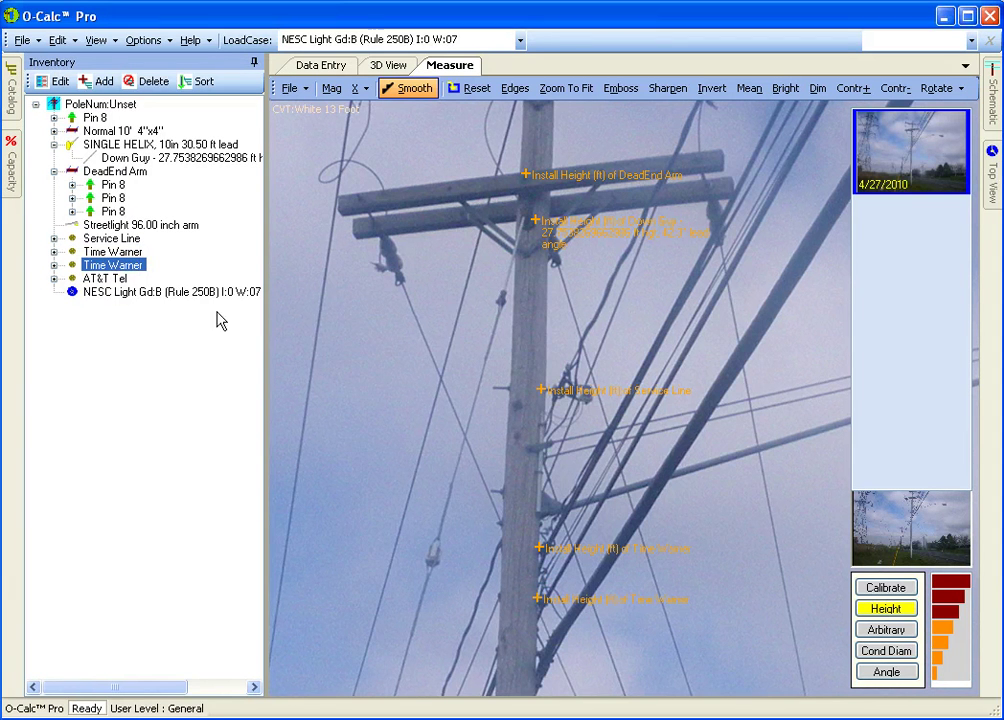
Step: Mark install heights for the AT&T Tel line and the Streetlight 96.00 inch arm
click(104, 280)
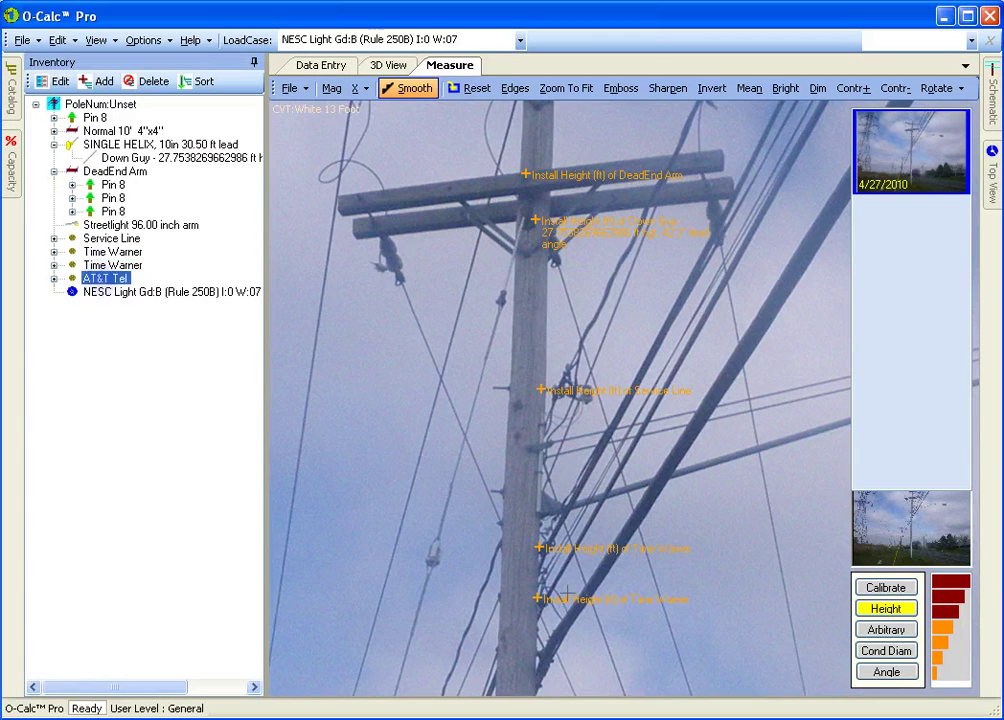
right_click(538, 655)
click(567, 664)
click(110, 224)
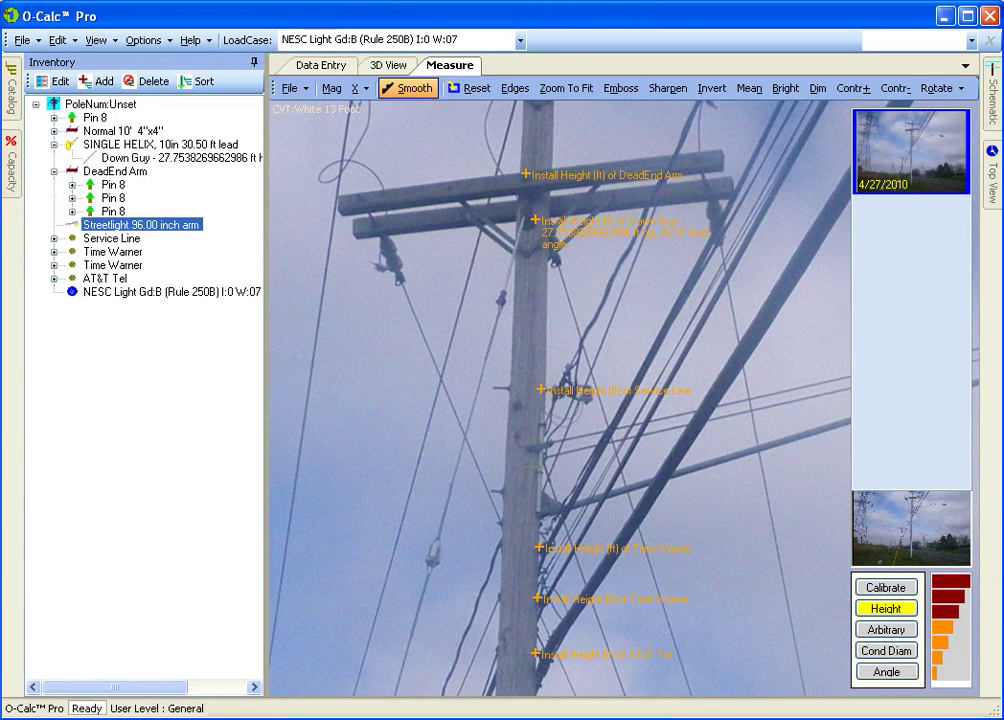
scroll(538, 474, up, 2)
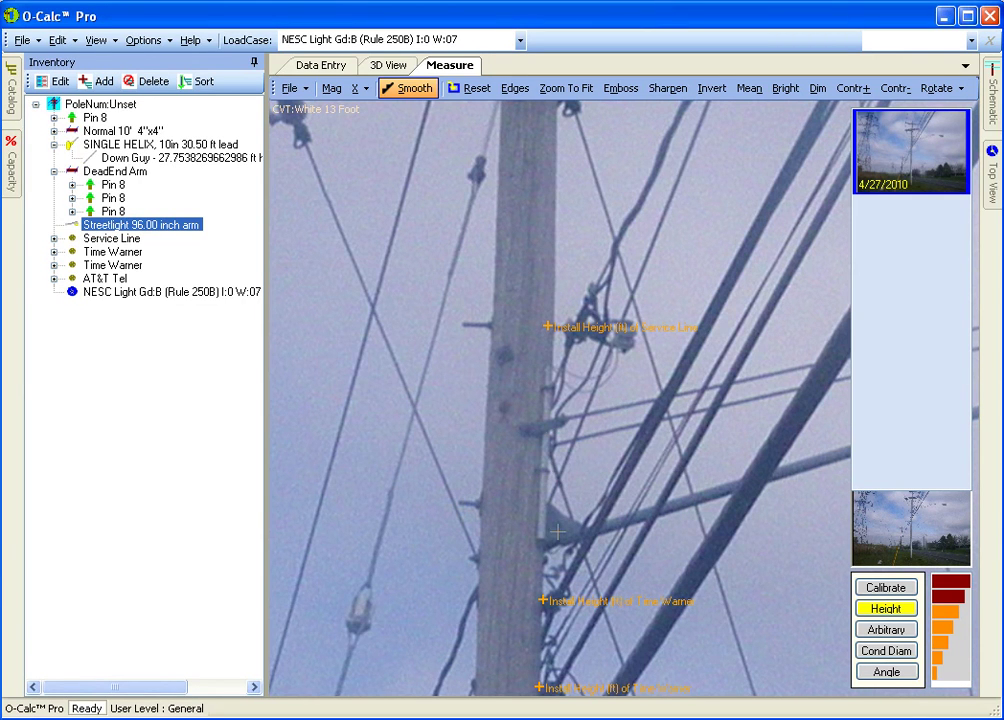
click(544, 471)
click(571, 484)
Step: Orbit the 3D pole model, compare it with the measured photo, then return to 3D View
click(388, 66)
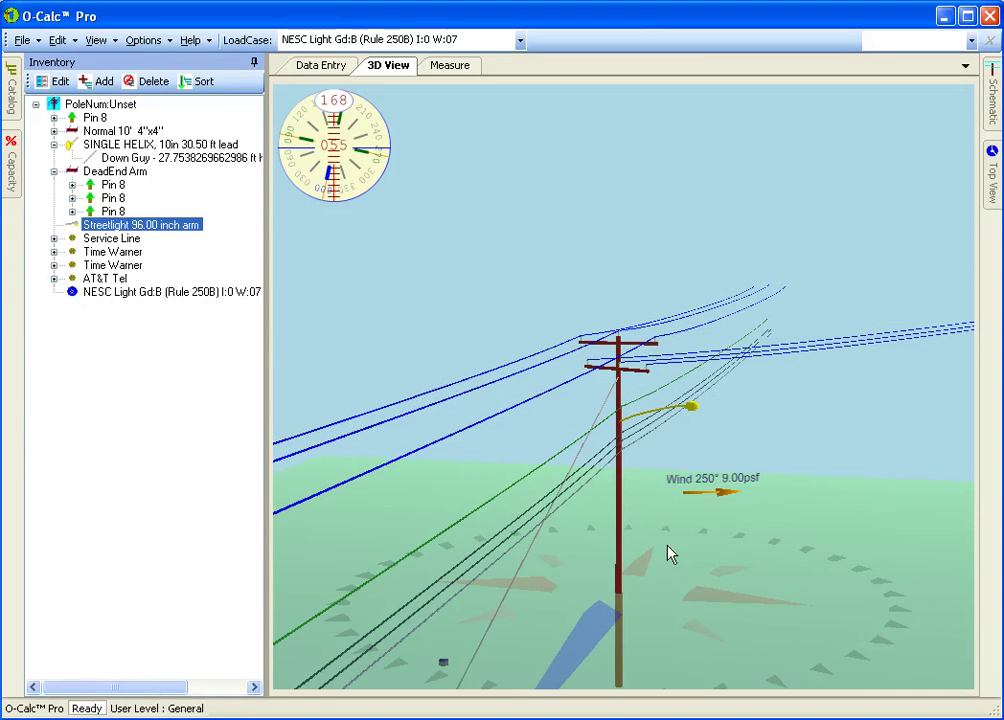
mouse_move(670, 555)
mouse_down()
mouse_move(677, 580)
mouse_move(557, 590)
mouse_up()
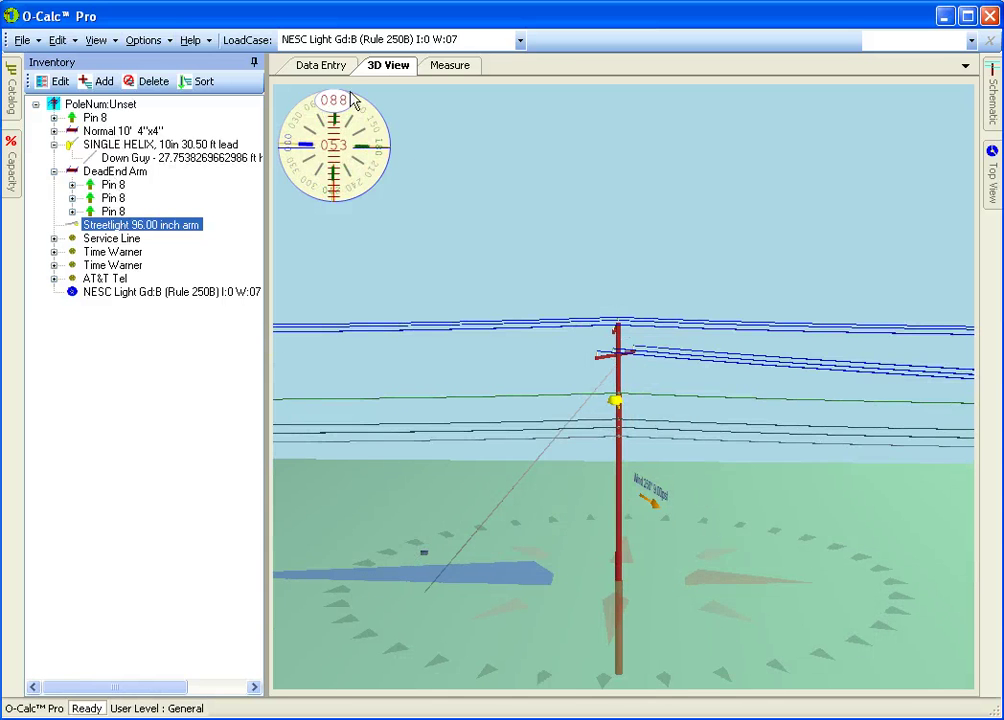
click(449, 65)
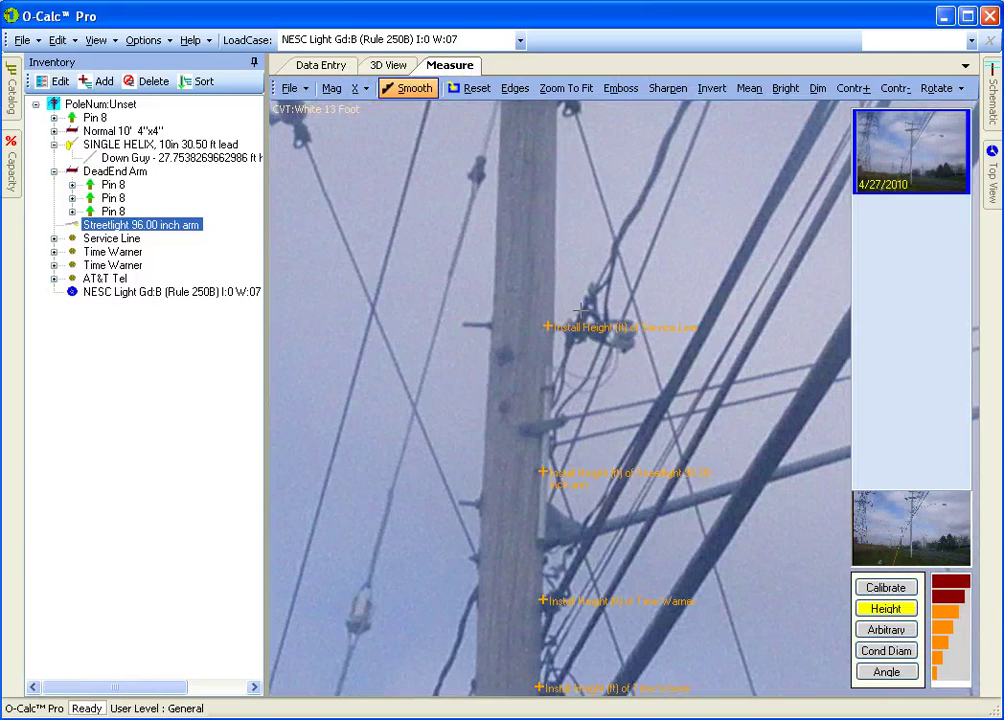
scroll(617, 425, down, 5)
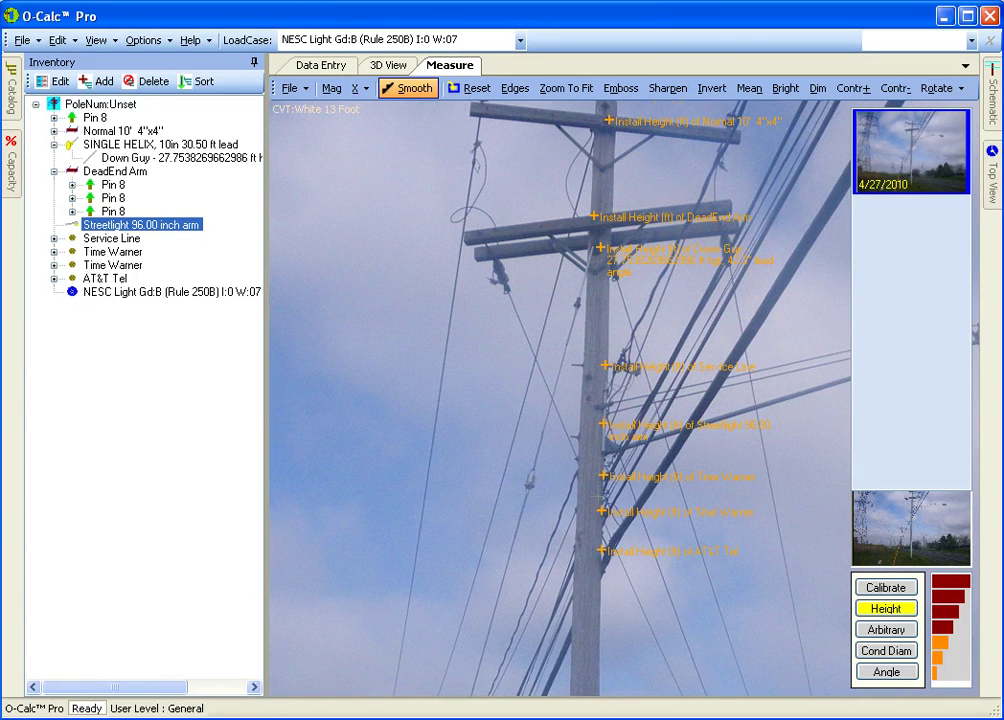
click(389, 65)
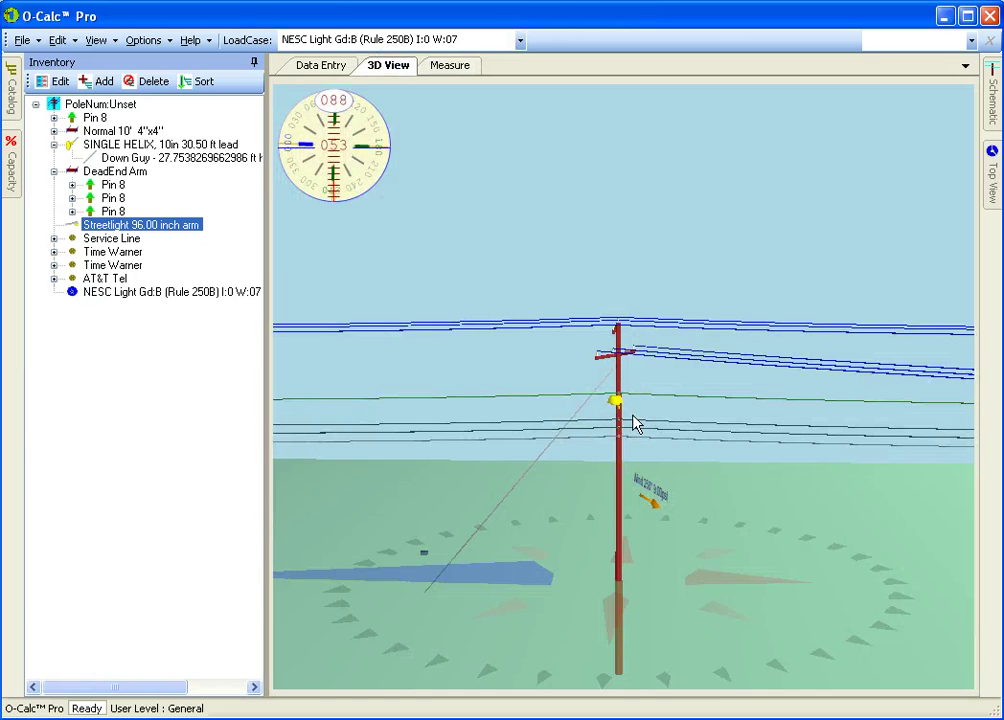